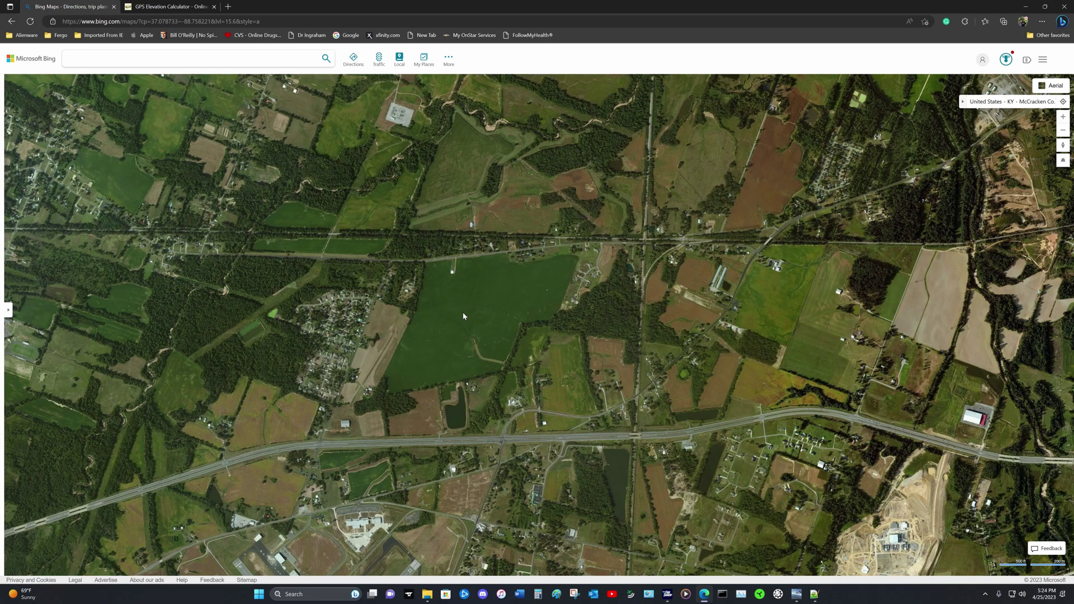
- Copy the coordinates 37.079368, -88.762971 of the green field spot from Bing Maps
{"action": "right_click", "coordinate": [468, 315]}
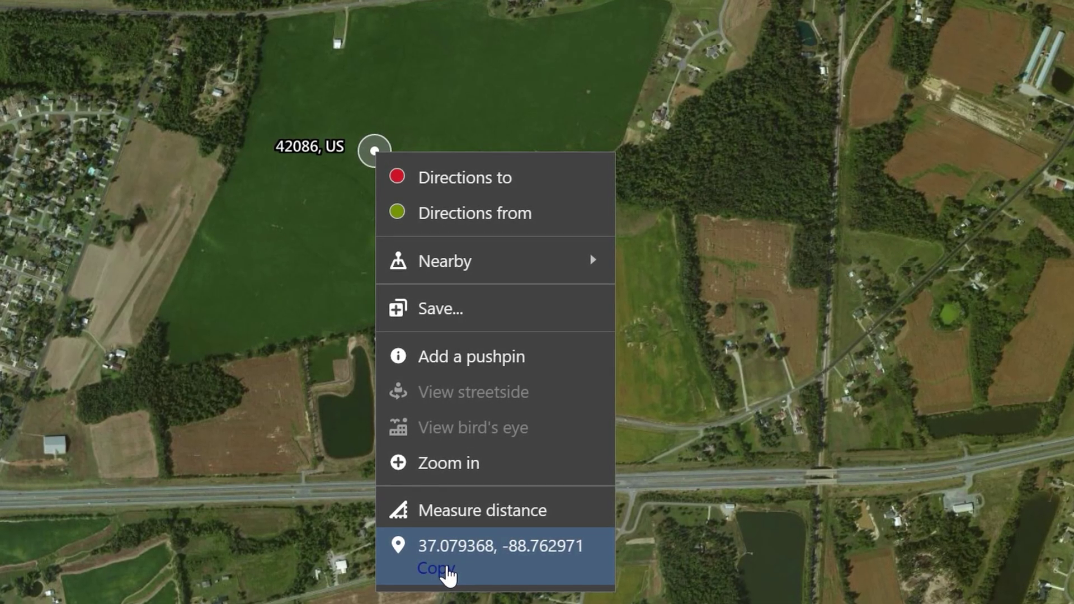
{"action": "left_click", "coordinate": [447, 568]}
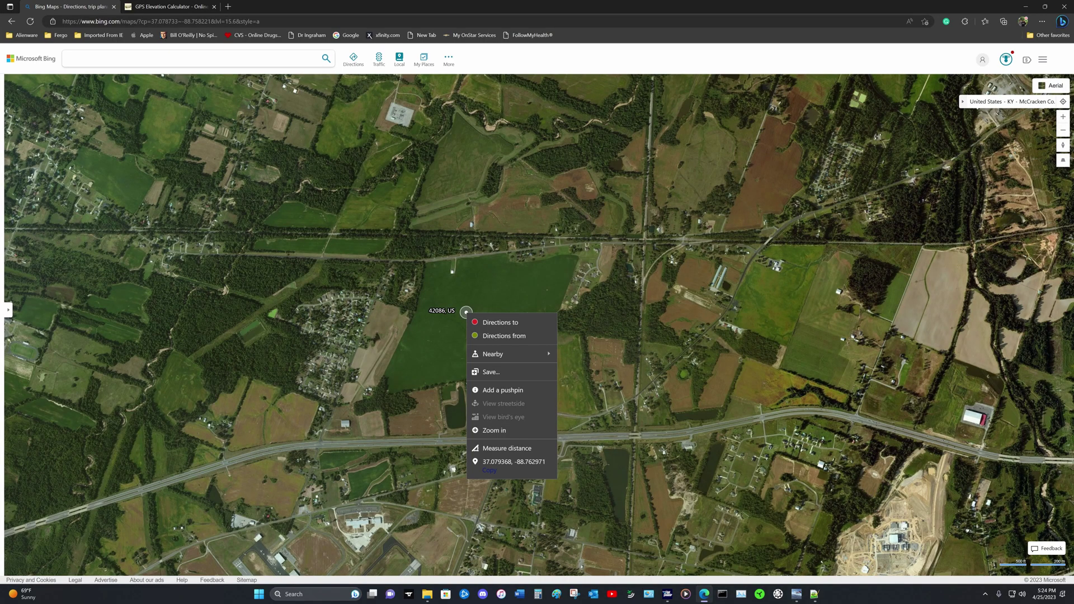
{"action": "key", "text": "alt+Tab"}
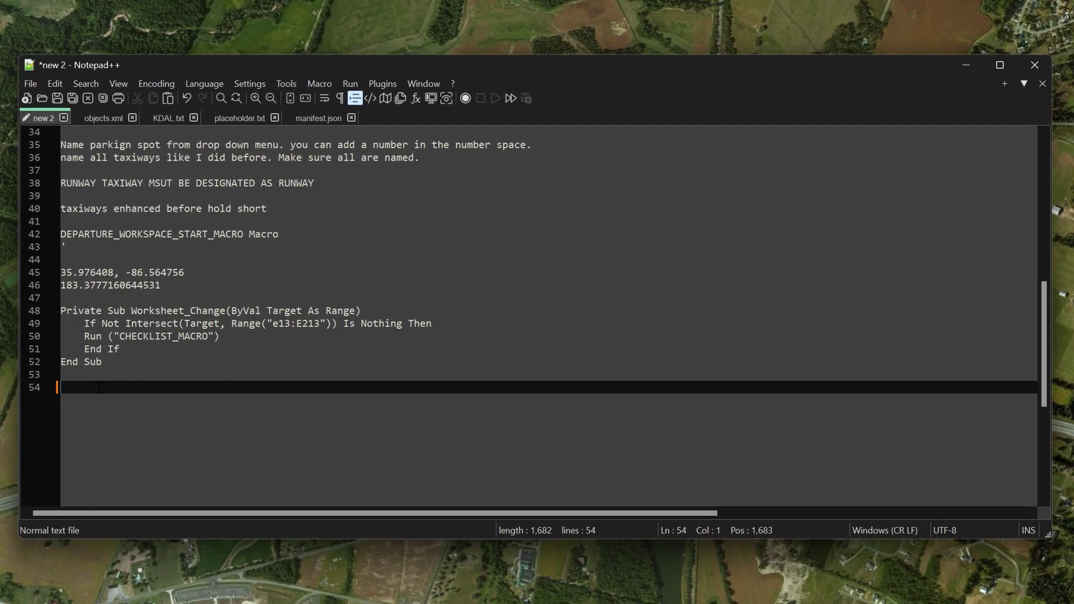
- Paste 37.079368, -88.762971 onto line 54 of the notes and start a new line
{"action": "right_click", "coordinate": [99, 386]}
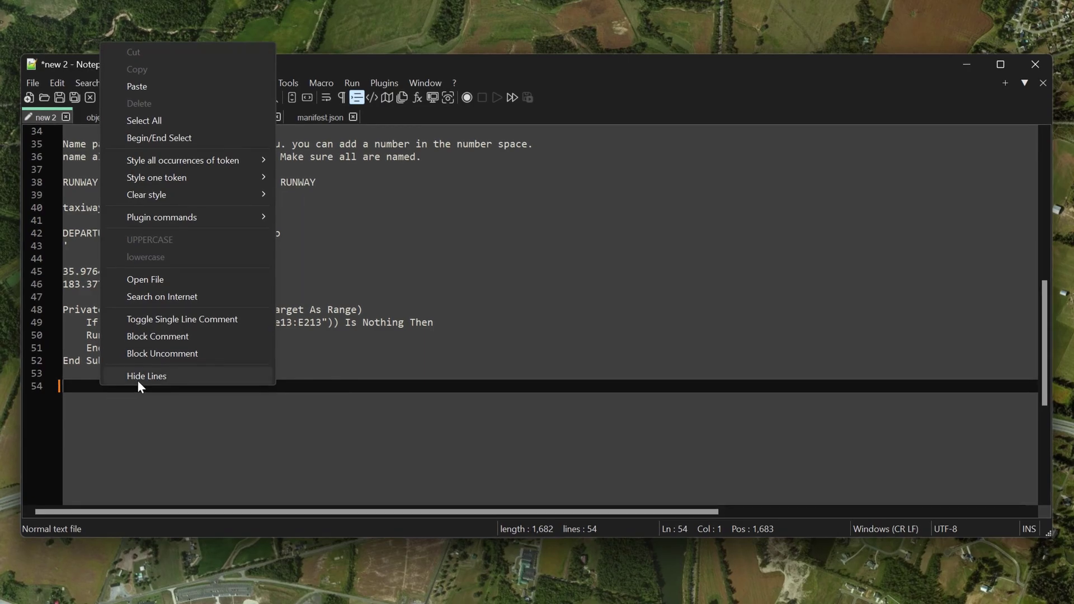
{"action": "left_click", "coordinate": [160, 90]}
{"action": "key", "text": "Return"}
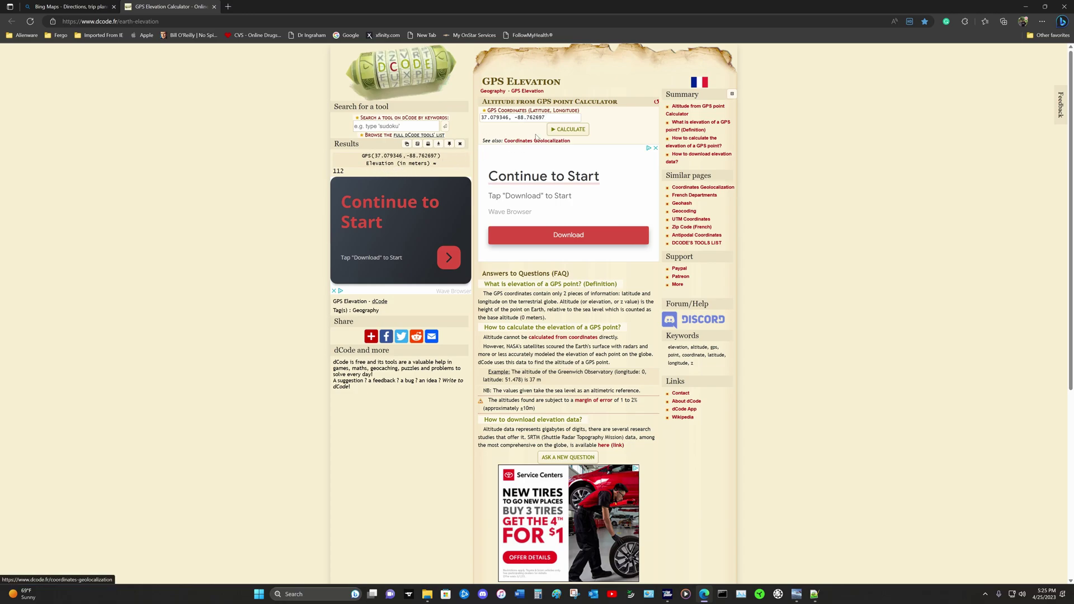
- Get the elevation of 37.079368, -88.762971 from dCode (about 115.2 m), then add a notes line
{"action": "triple_click", "coordinate": [558, 117]}
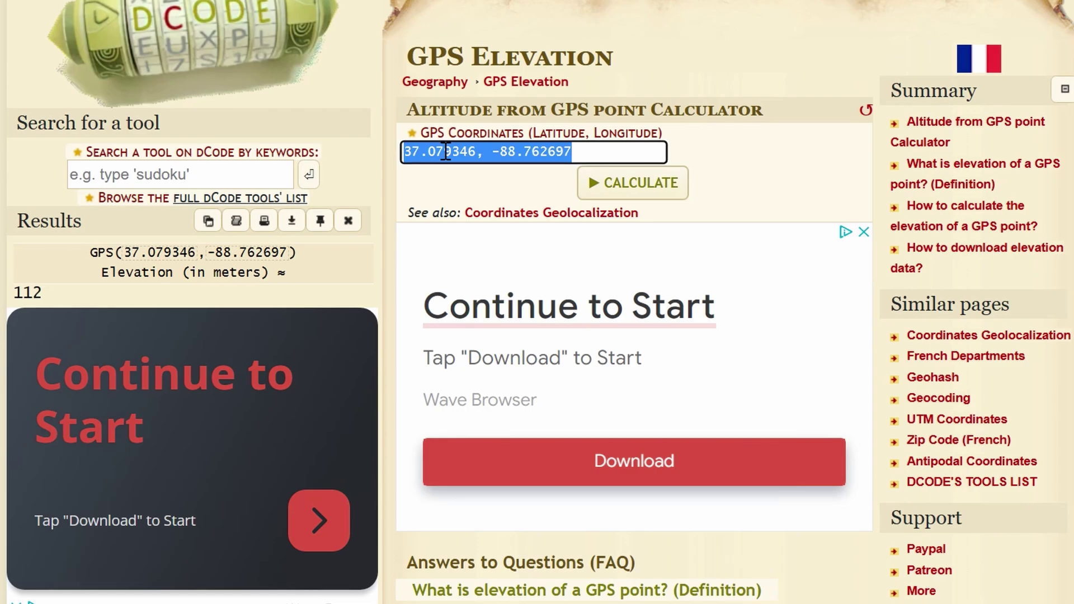
{"action": "right_click", "coordinate": [445, 151]}
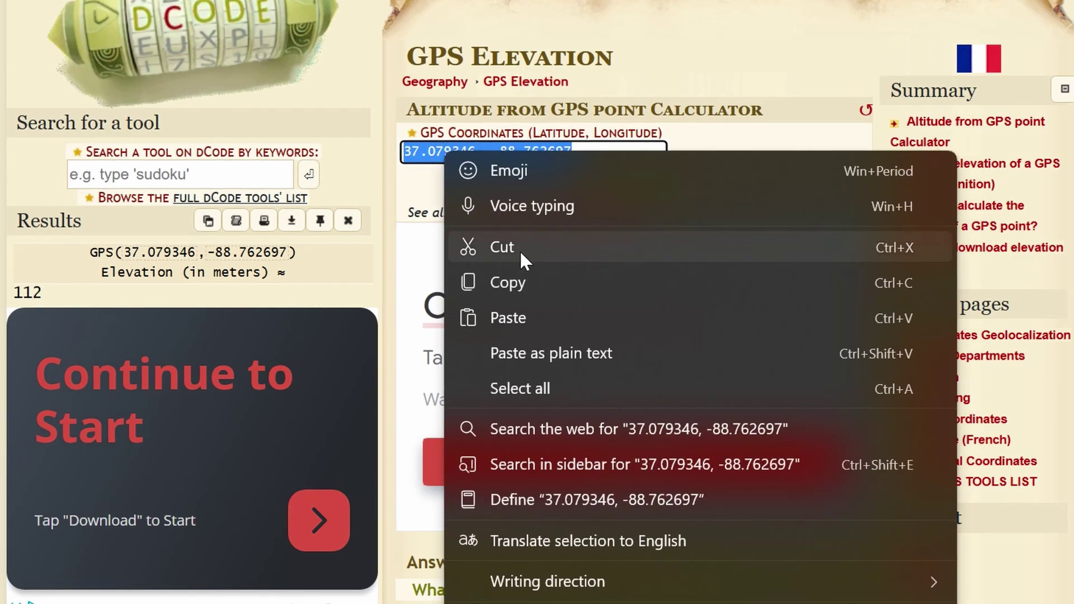
{"action": "left_click", "coordinate": [545, 317]}
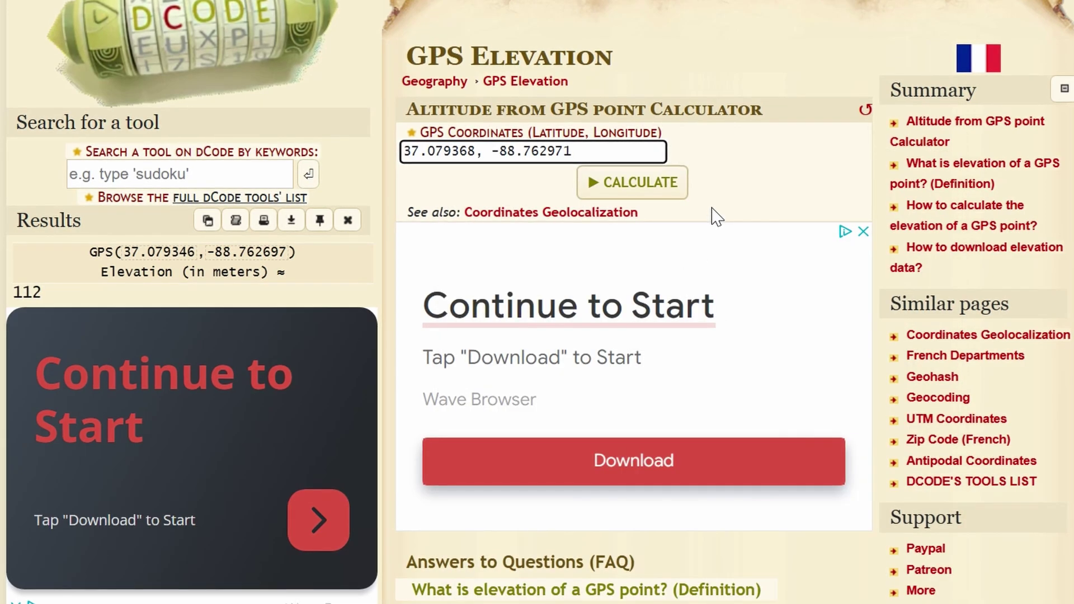
{"action": "left_click", "coordinate": [646, 183]}
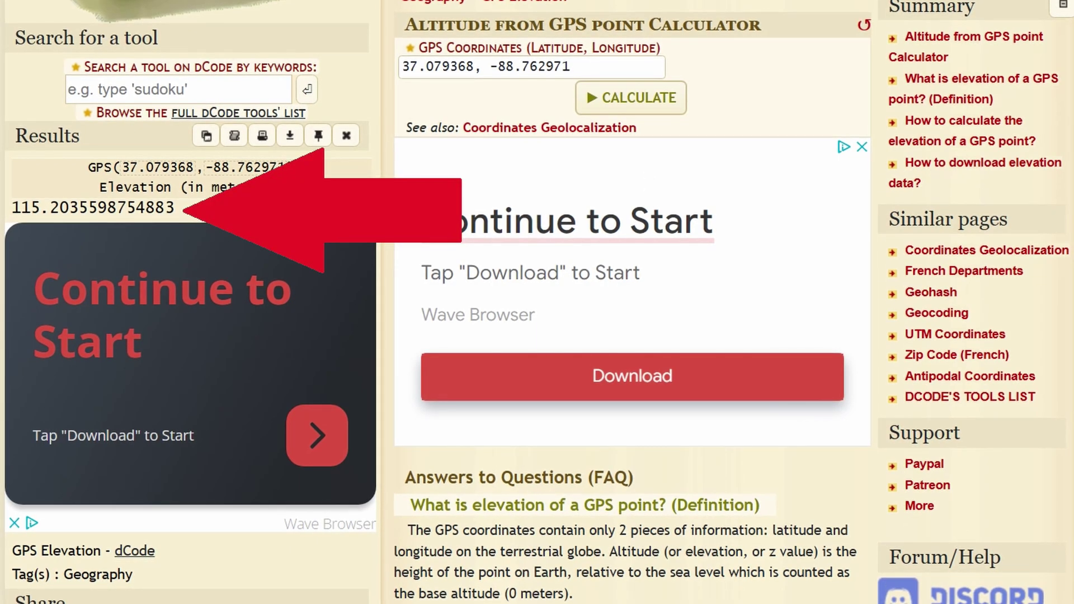
{"action": "key", "text": "alt+Tab"}
{"action": "key", "text": "Return"}
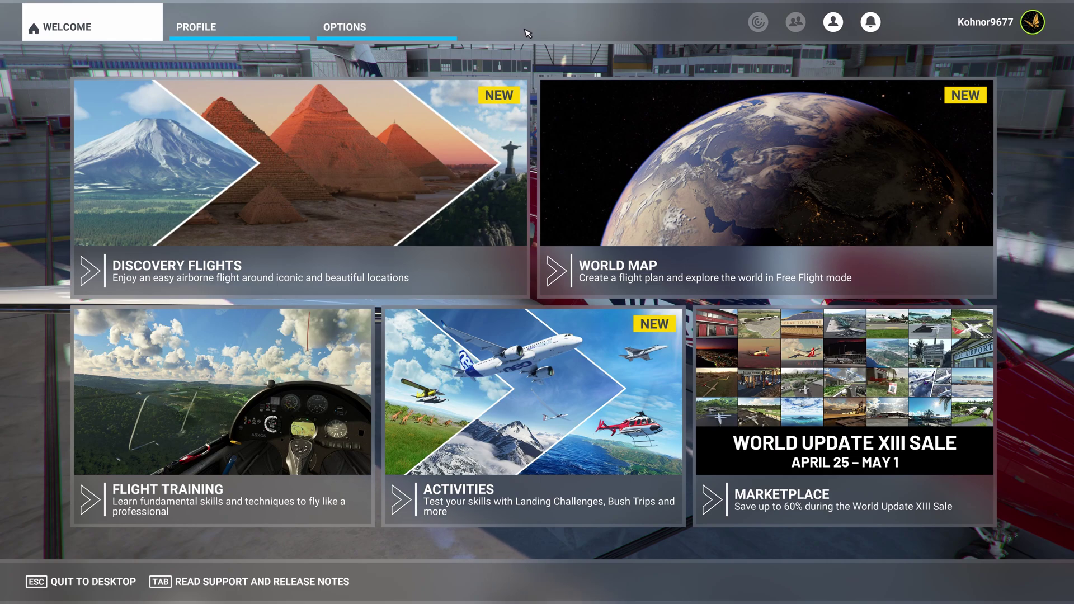
- Turn Developer Mode on in General Options, save it, and return to the welcome hub
{"action": "left_click", "coordinate": [402, 27]}
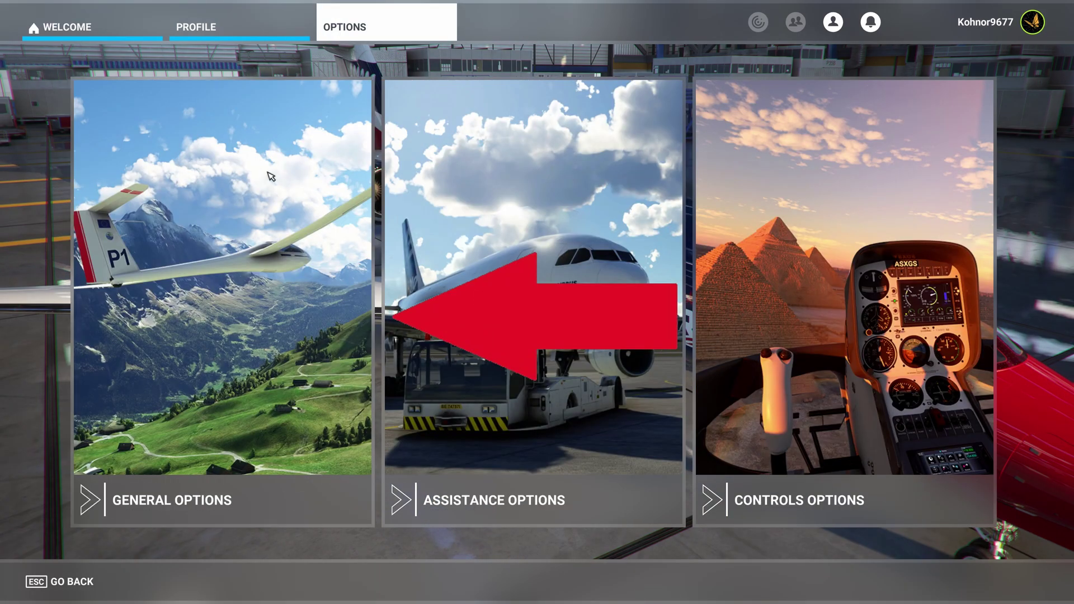
{"action": "left_click", "coordinate": [213, 355]}
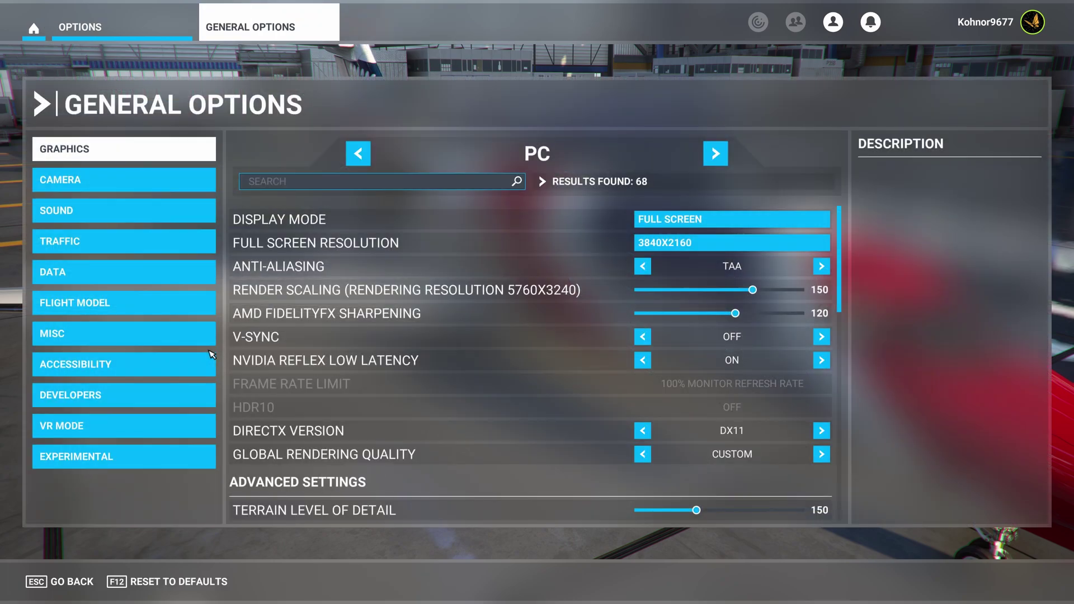
{"action": "left_click", "coordinate": [149, 403]}
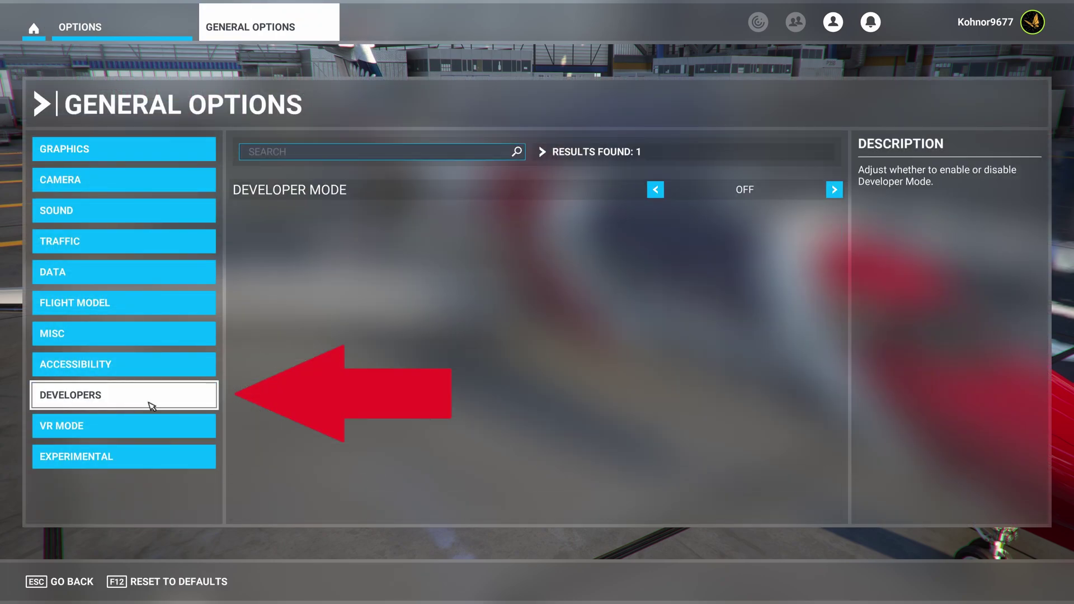
{"action": "left_click", "coordinate": [833, 189]}
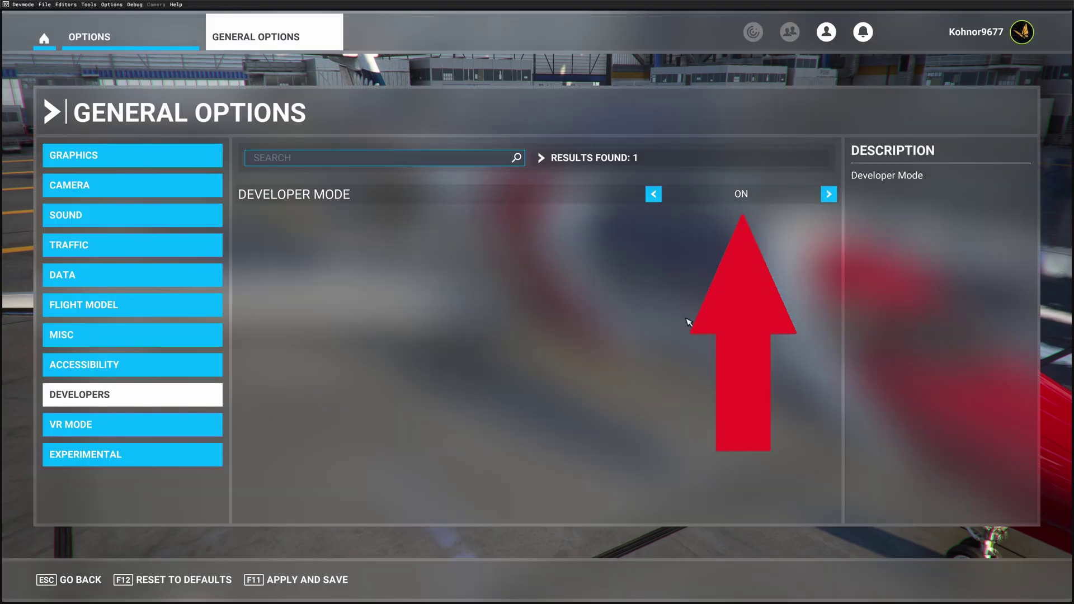
{"action": "left_click", "coordinate": [308, 581]}
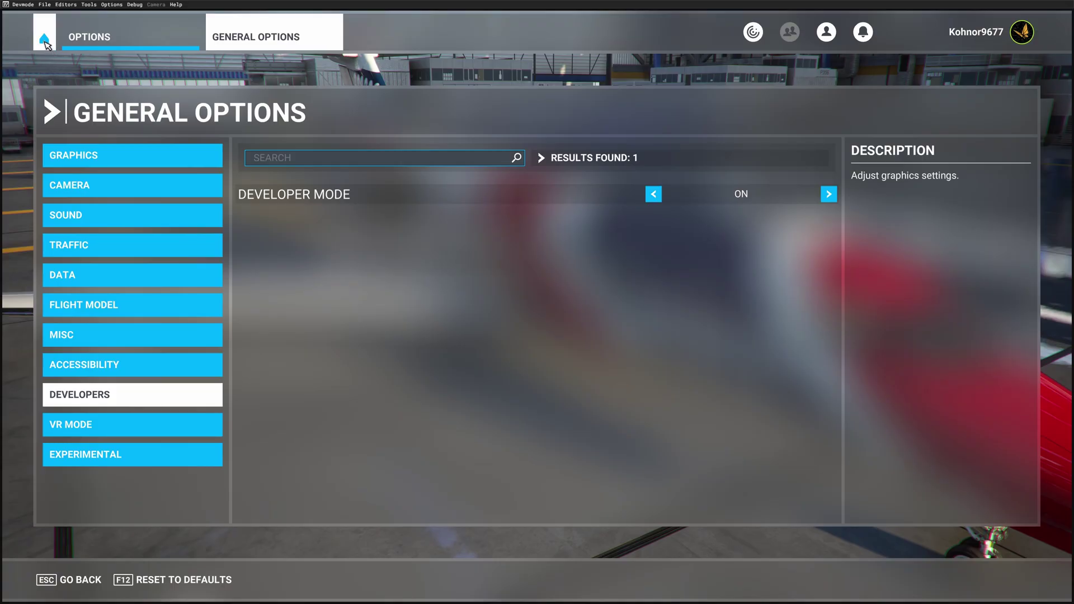
{"action": "left_click", "coordinate": [45, 41]}
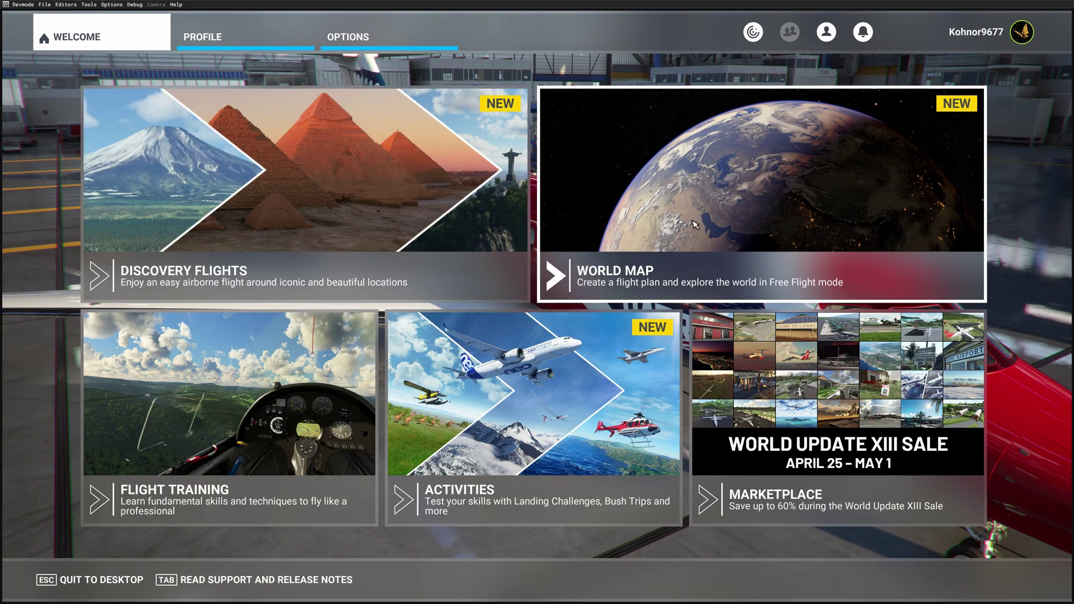
{"action": "left_click", "coordinate": [693, 222]}
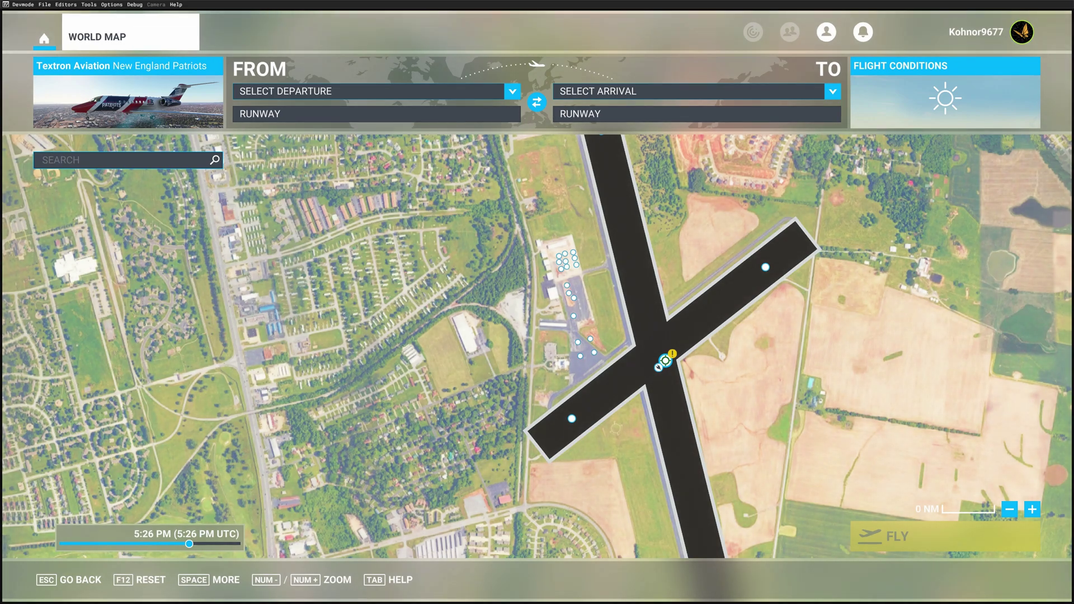
- Set a custom departure over the farmland and move the time of day to around noon
{"action": "left_click", "coordinate": [92, 161]}
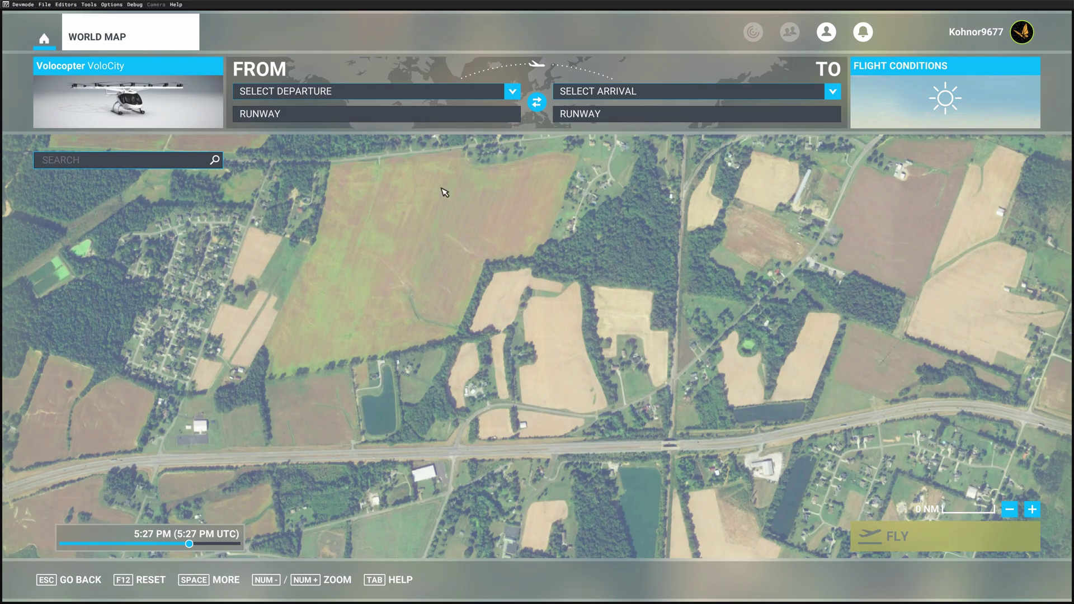
{"action": "left_click", "coordinate": [553, 367]}
{"action": "left_click", "coordinate": [552, 381]}
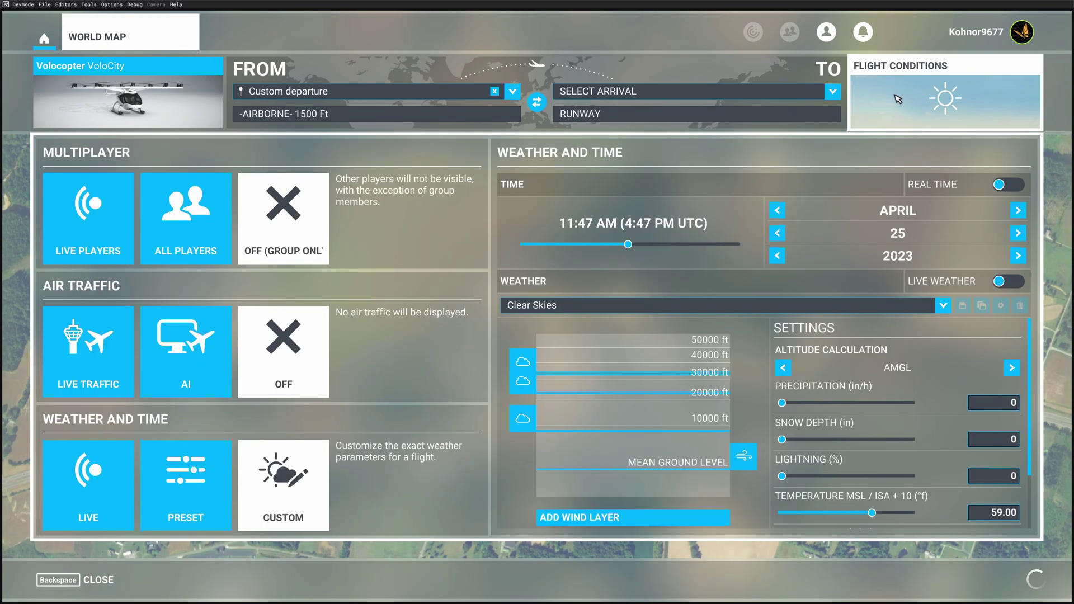
{"action": "left_click", "coordinate": [896, 94]}
{"action": "left_click_drag", "start_coordinate": [631, 249], "coordinate": [634, 248]}
{"action": "left_click", "coordinate": [889, 104]}
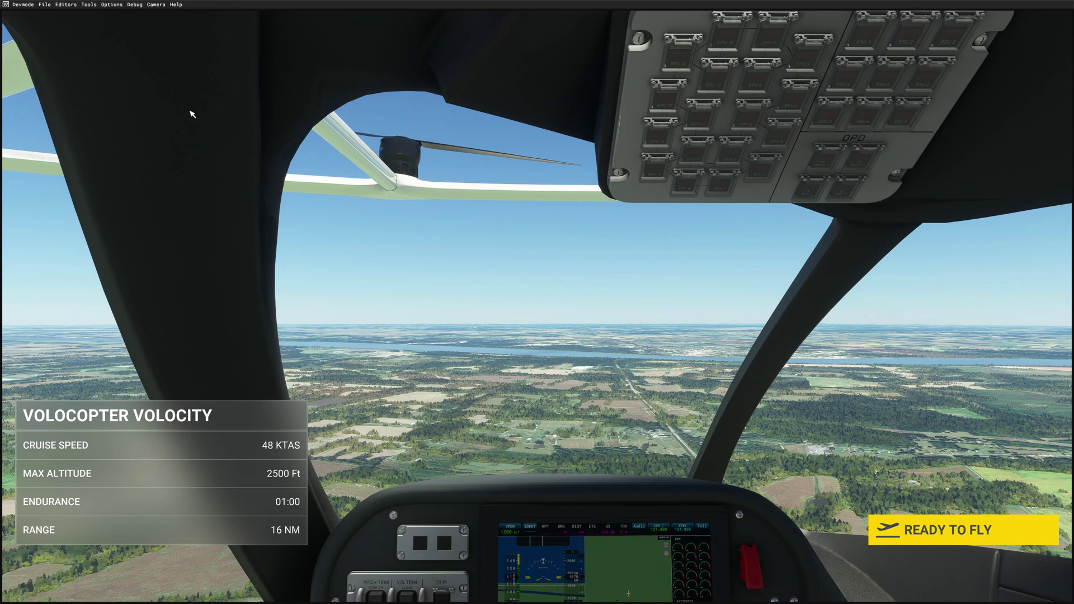
- Start the Volocopter flight and switch to the free Developer Camera
{"action": "left_click", "coordinate": [116, 7]}
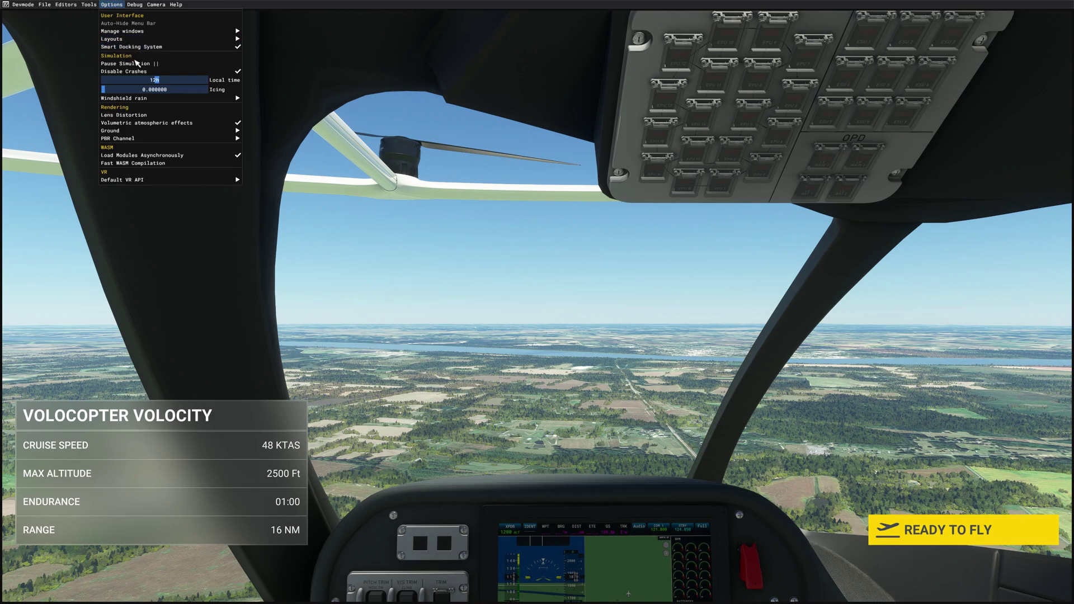
{"action": "left_click", "coordinate": [154, 65]}
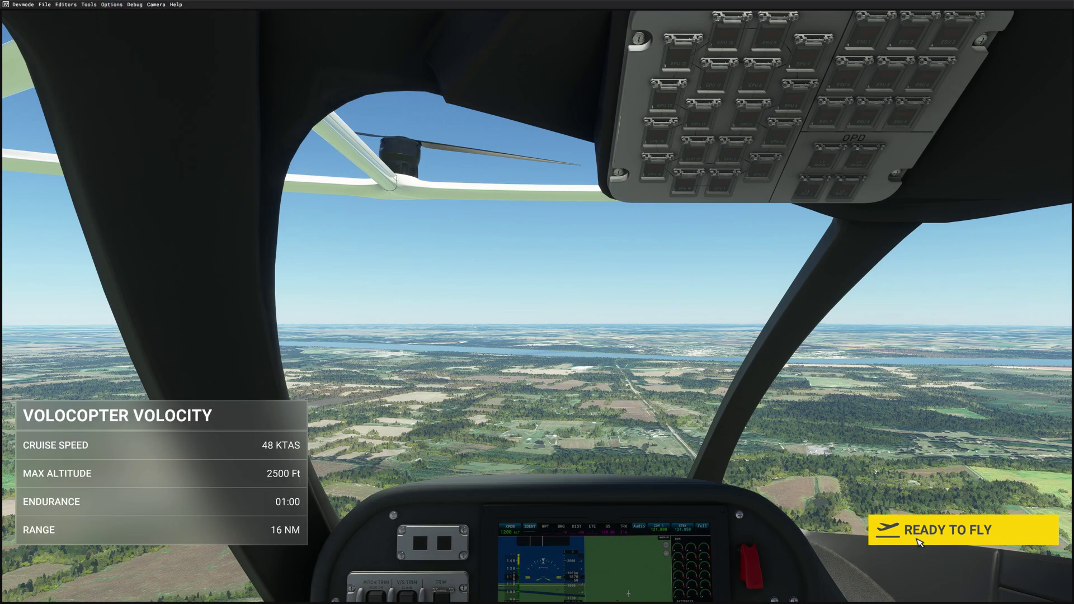
{"action": "left_click", "coordinate": [935, 540]}
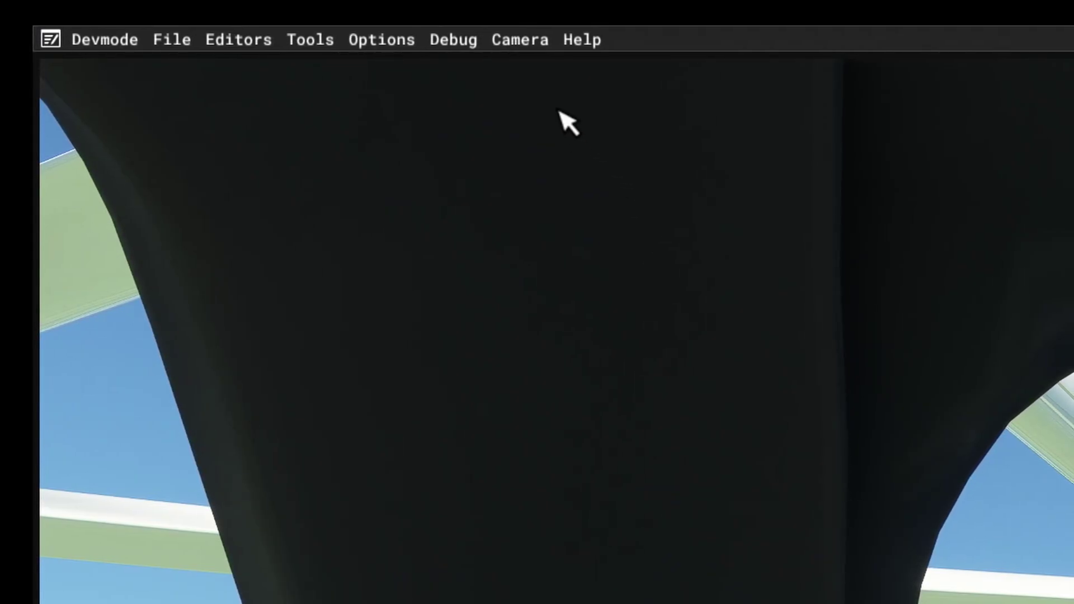
{"action": "left_click", "coordinate": [522, 40]}
{"action": "left_click", "coordinate": [534, 71]}
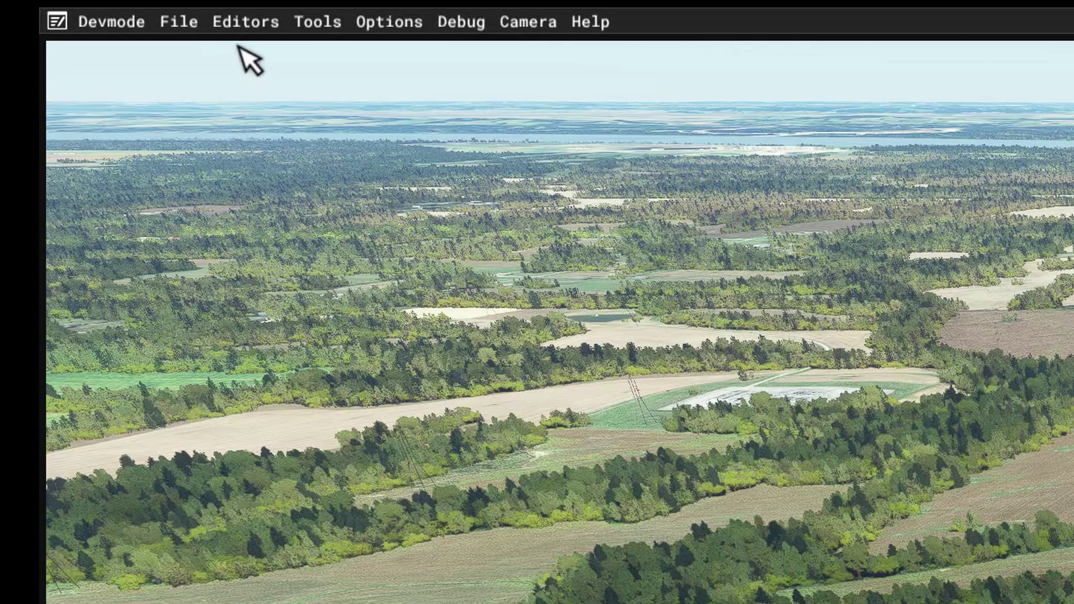
- Open the Project Editor from the Editors menu and show its Inspector panel
{"action": "left_click", "coordinate": [246, 28]}
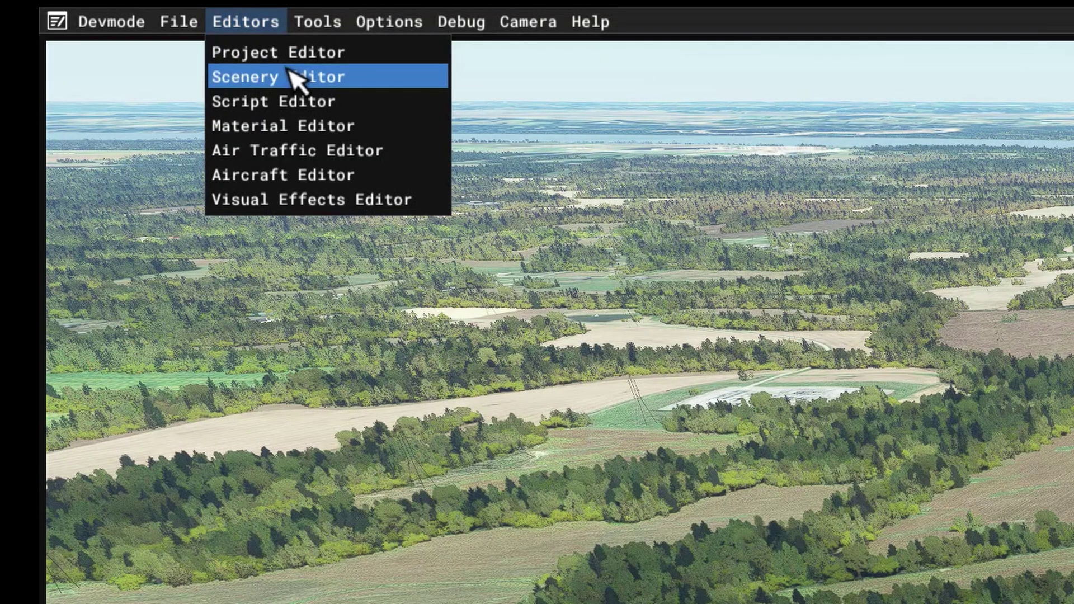
{"action": "left_click", "coordinate": [336, 55]}
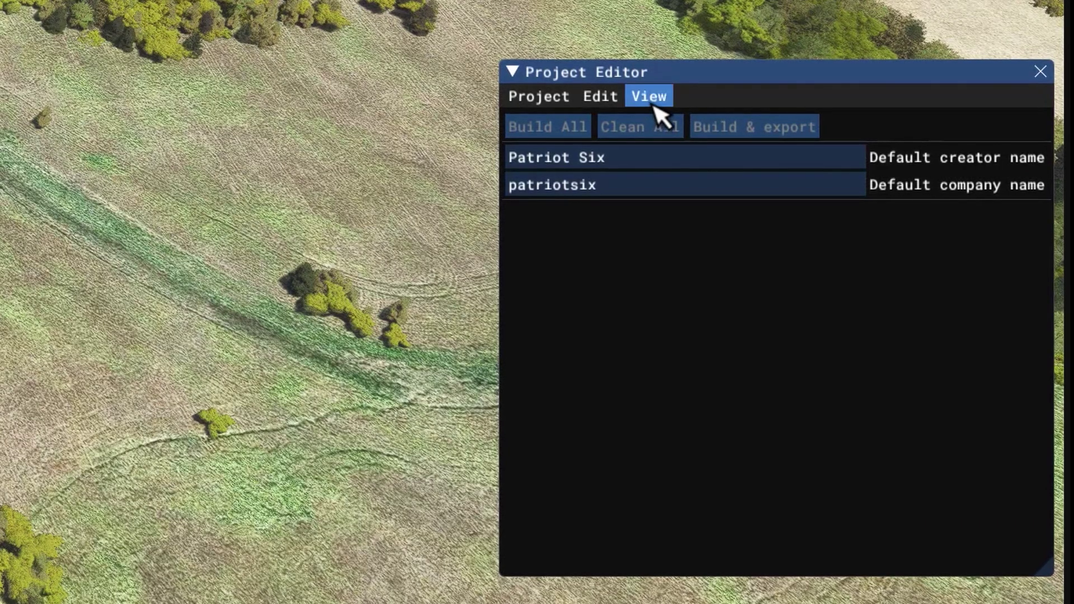
{"action": "left_click", "coordinate": [929, 403]}
{"action": "left_click", "coordinate": [710, 128]}
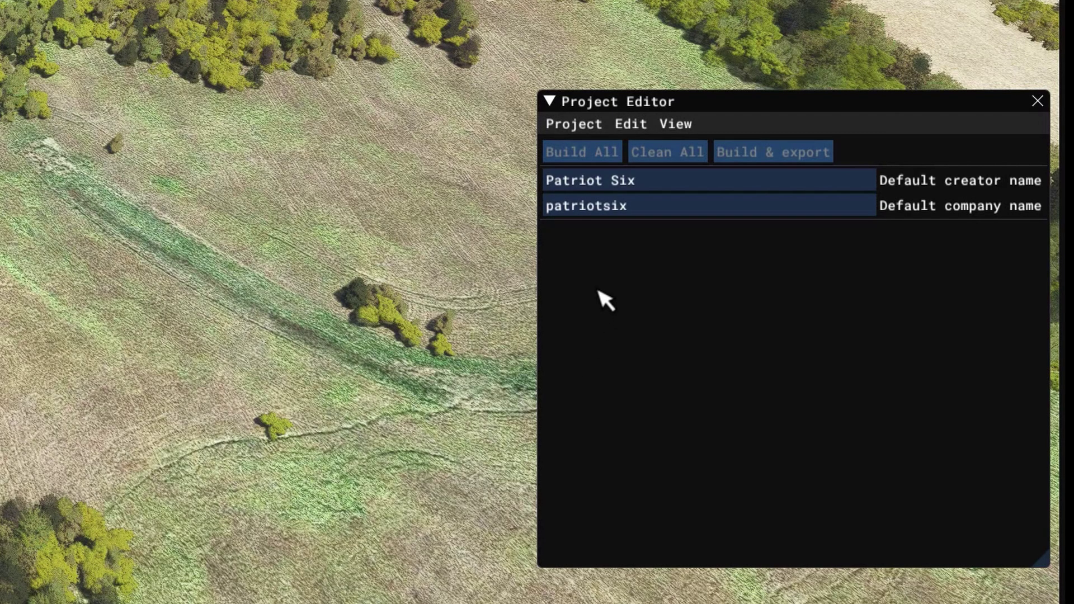
{"action": "left_click", "coordinate": [573, 125]}
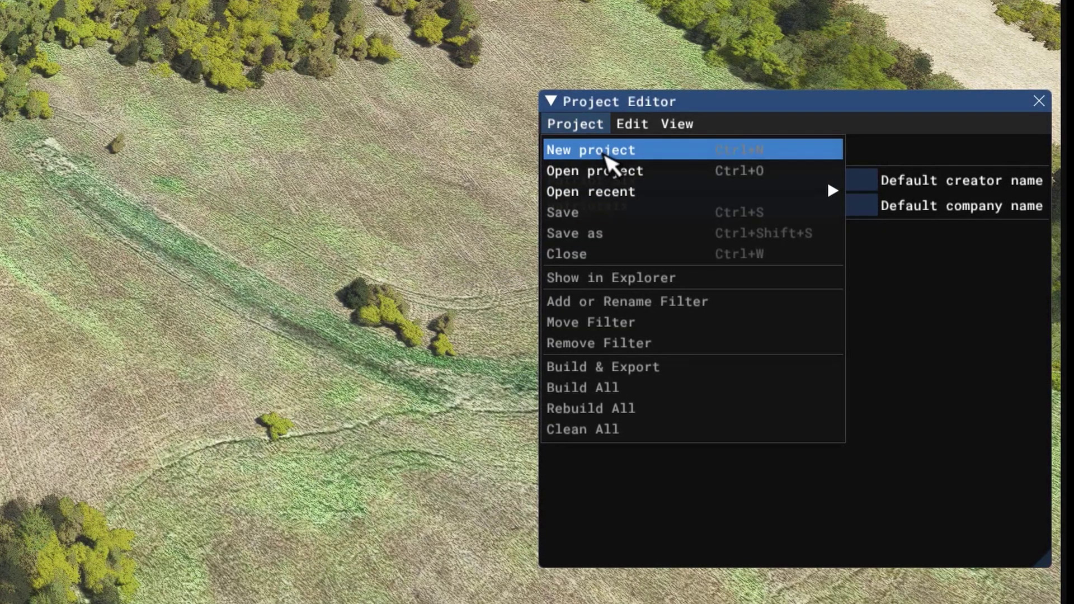
- Create a new project P6KY in the WORKING SCENERY FOLDER under Patriot Six Scenery
{"action": "left_click", "coordinate": [609, 163]}
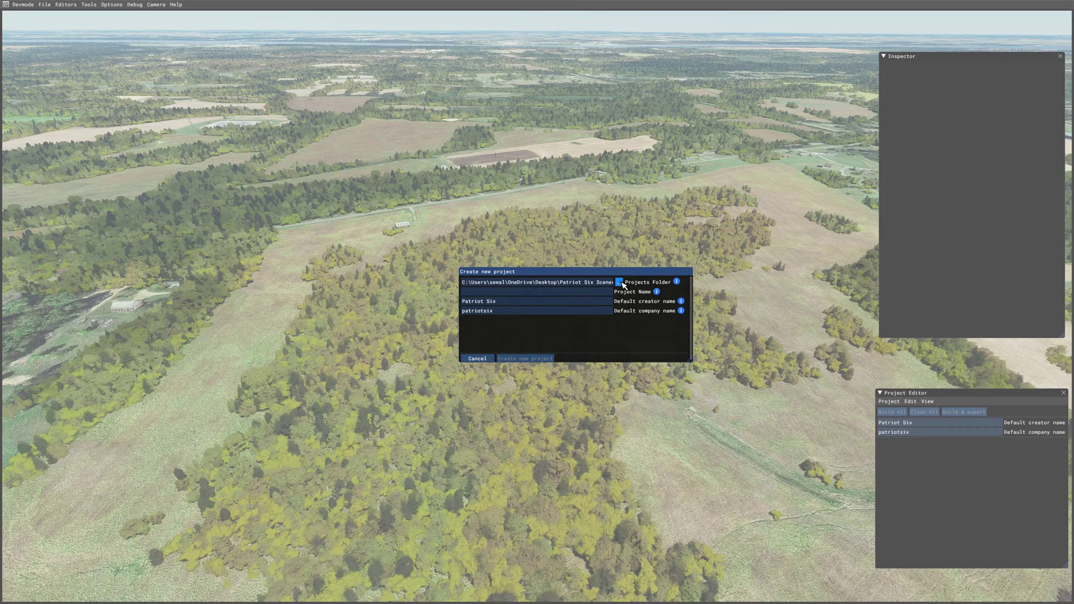
{"action": "left_click", "coordinate": [619, 281]}
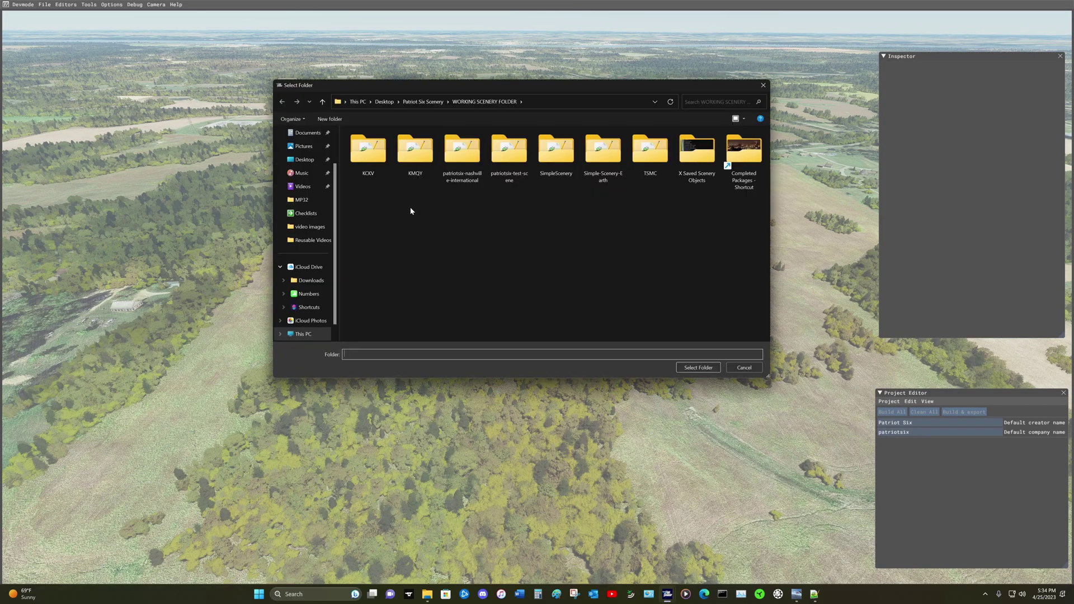
{"action": "left_click", "coordinate": [322, 102]}
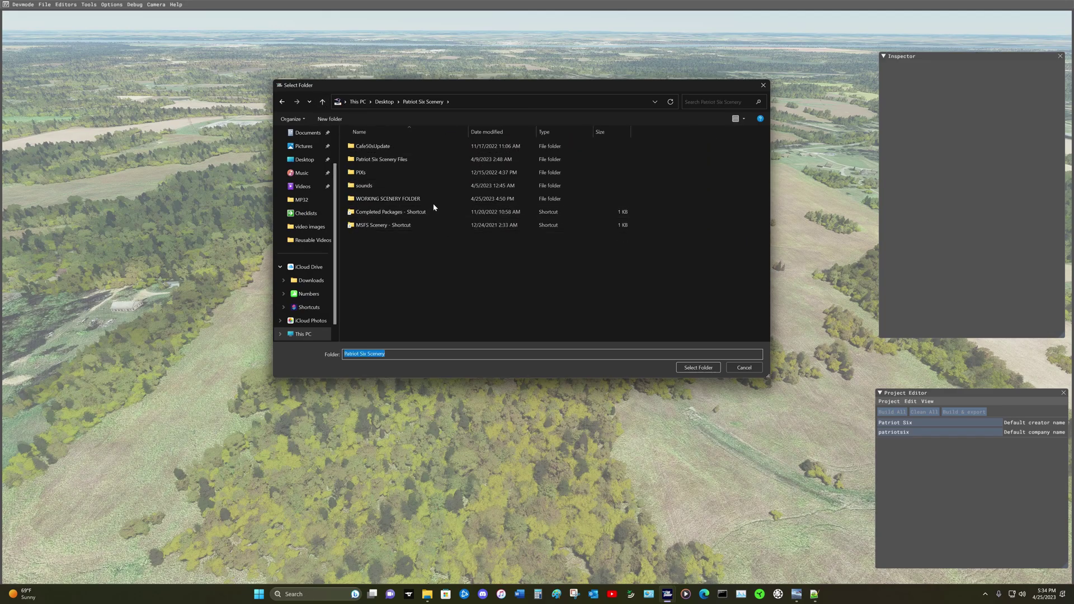
{"action": "mouse_move", "coordinate": [440, 202]}
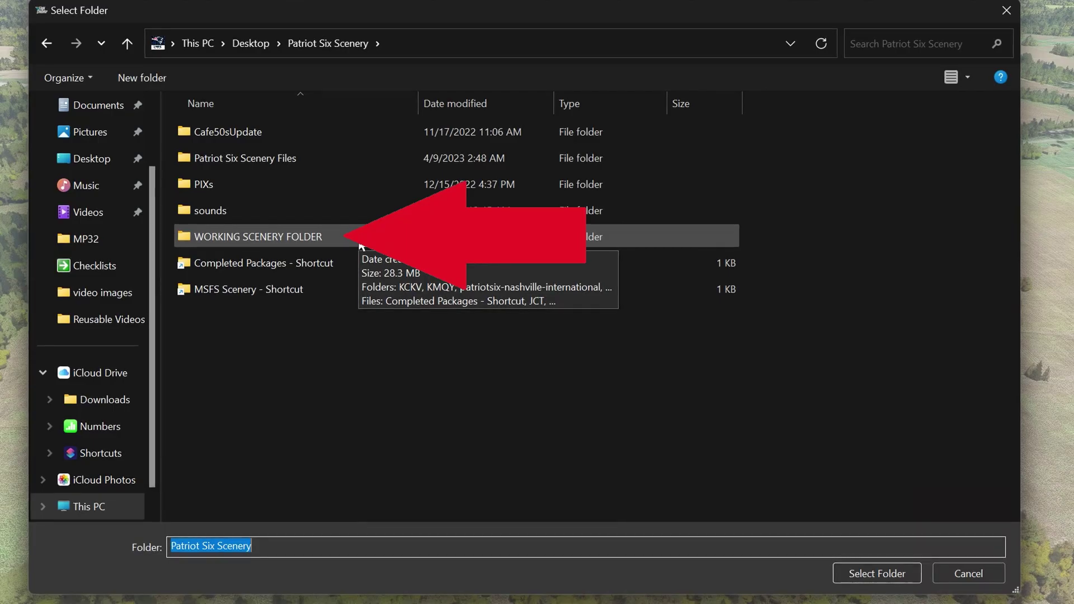
{"action": "left_click", "coordinate": [439, 200]}
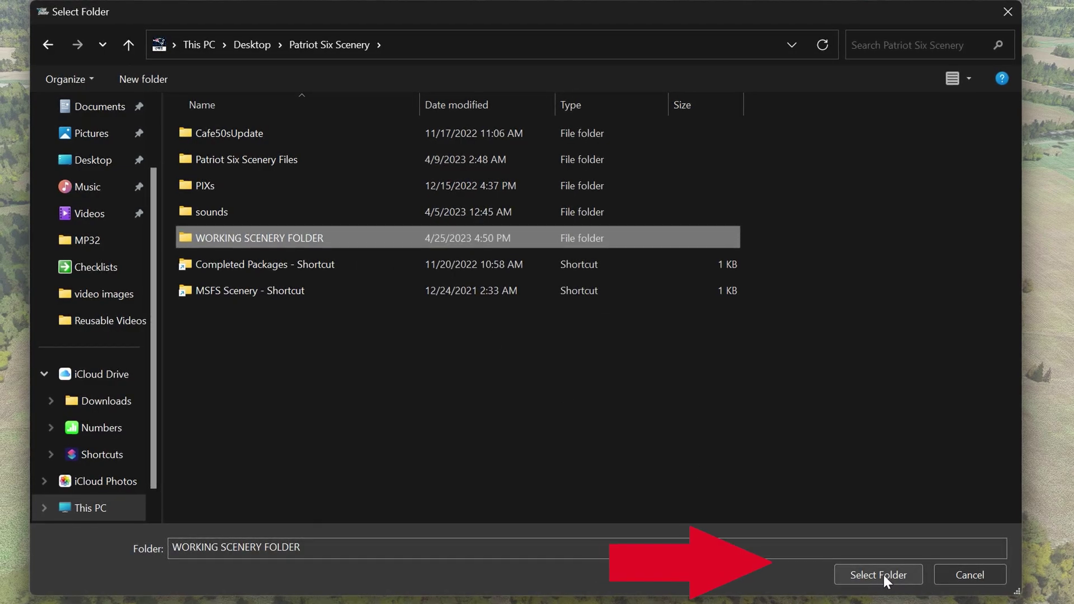
{"action": "left_click", "coordinate": [882, 573]}
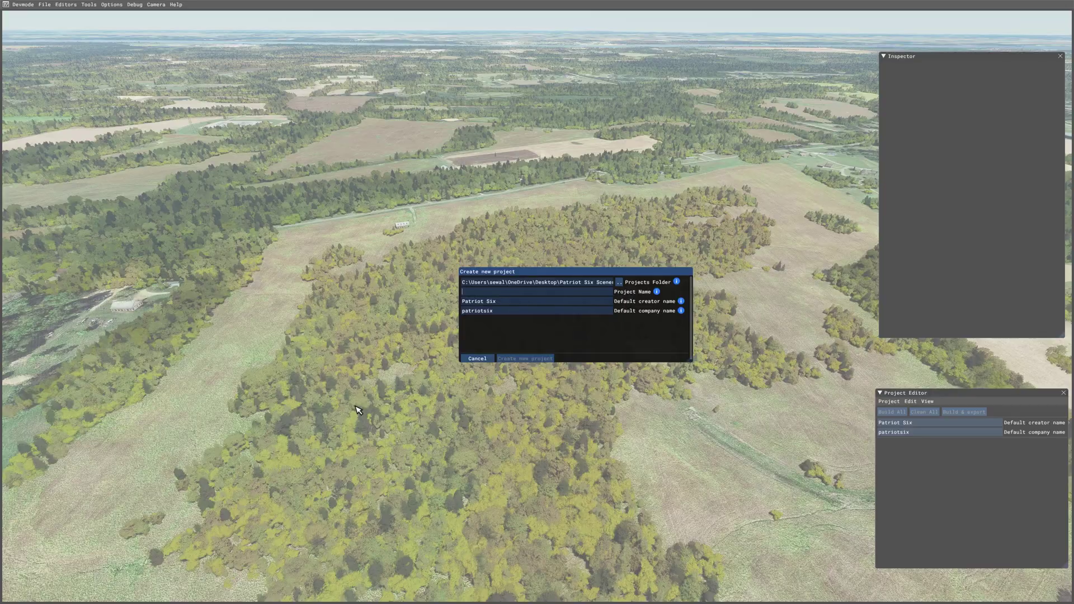
{"action": "type", "text": "P6KY"}
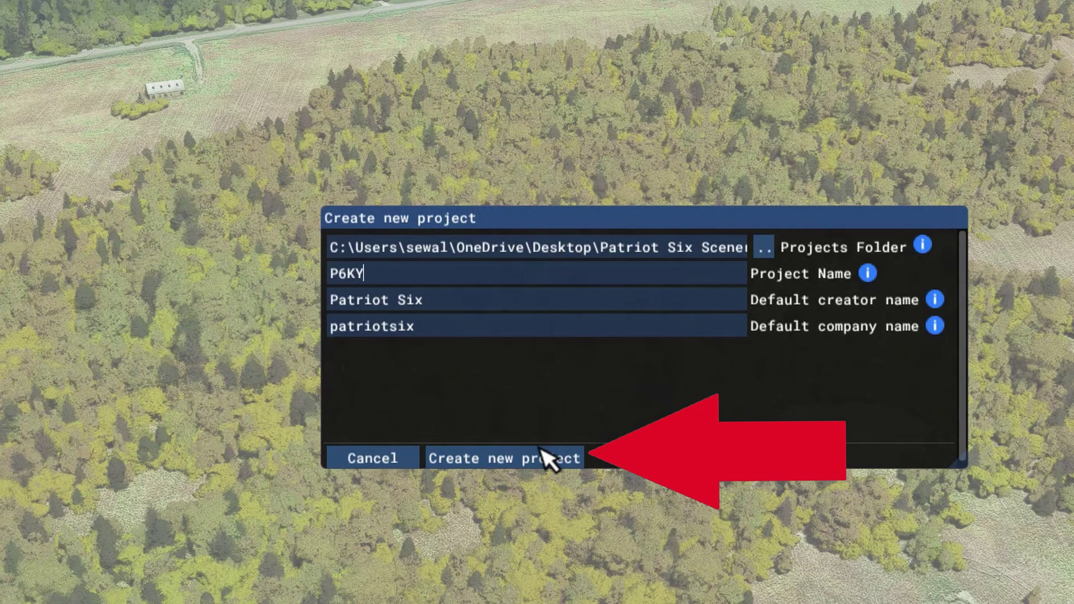
{"action": "left_click", "coordinate": [536, 458]}
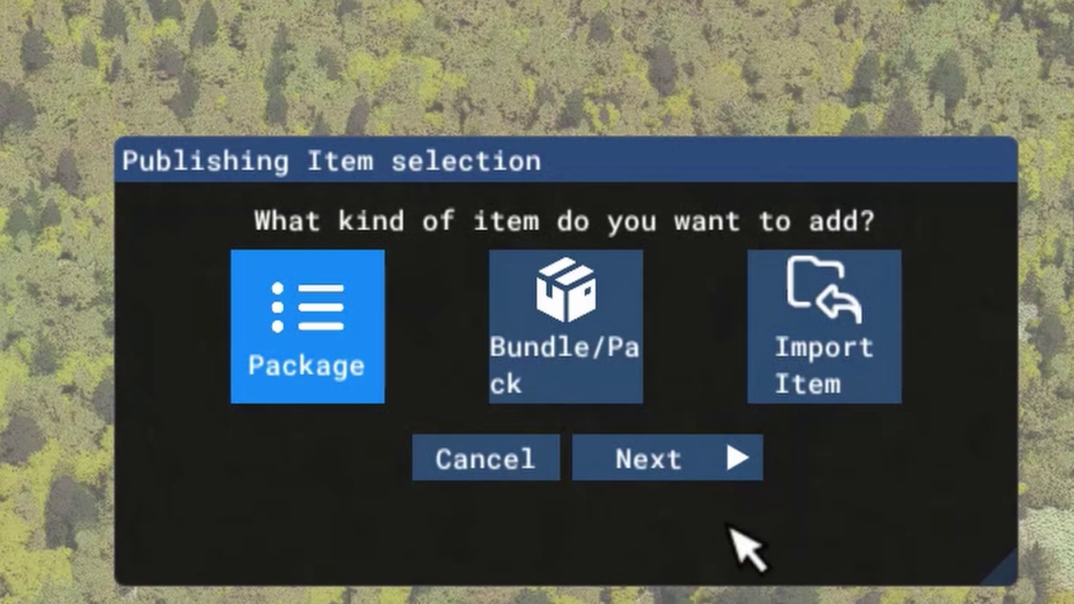
- Add a package containing an Airport item with display title P6KY
{"action": "left_click", "coordinate": [678, 466]}
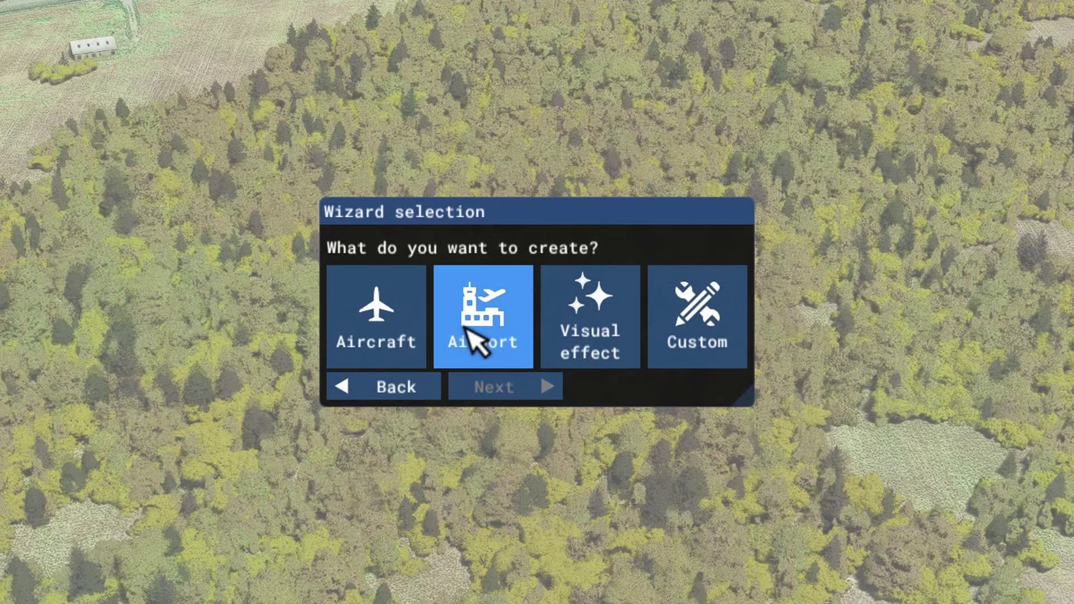
{"action": "left_click", "coordinate": [491, 316]}
{"action": "left_click", "coordinate": [452, 439]}
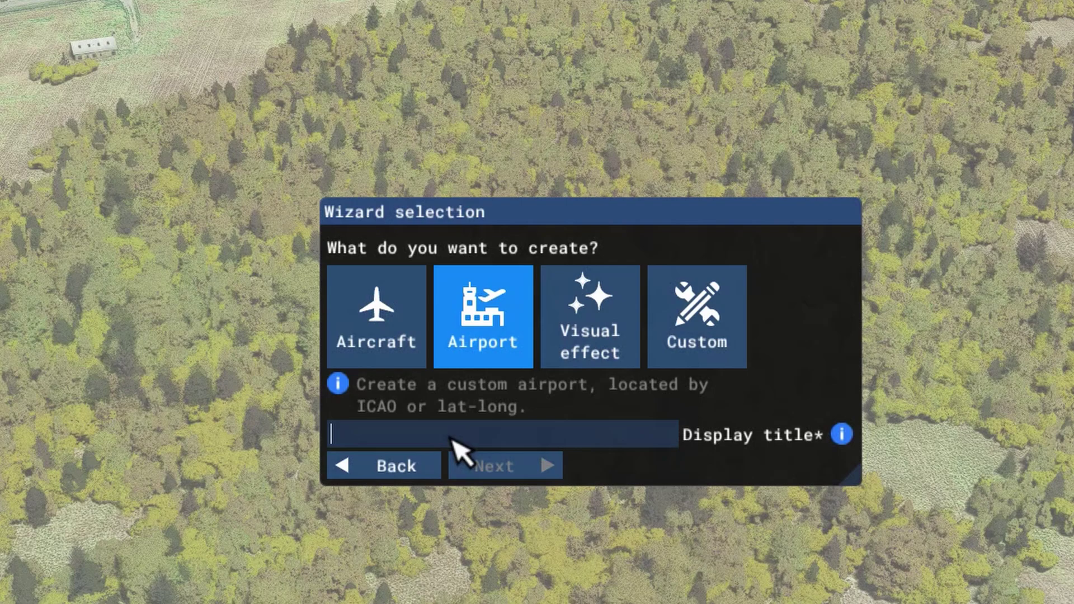
{"action": "type", "text": "P6KY"}
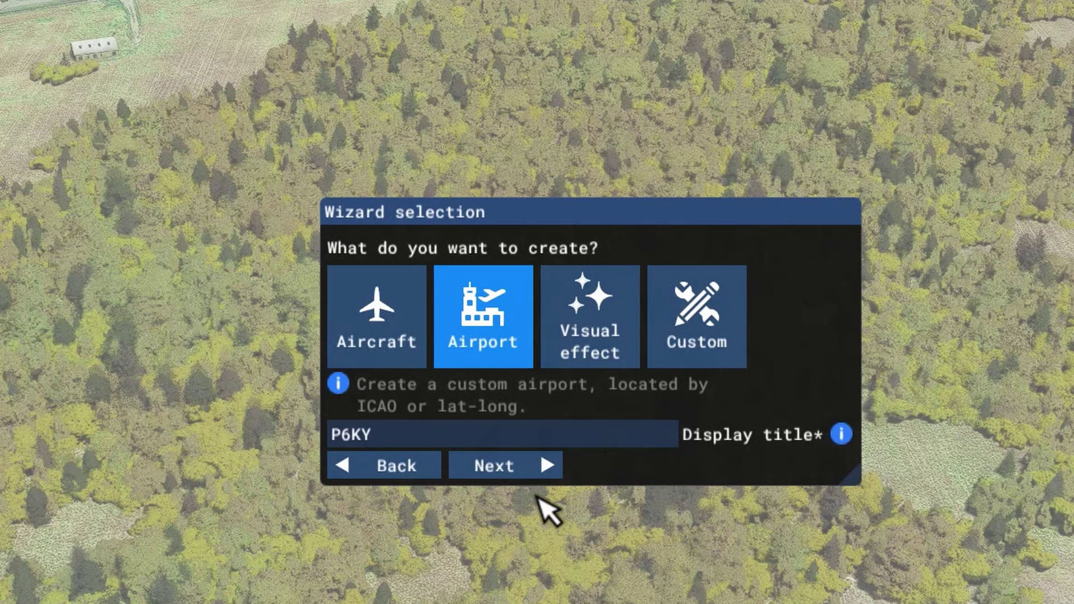
{"action": "left_click", "coordinate": [519, 472]}
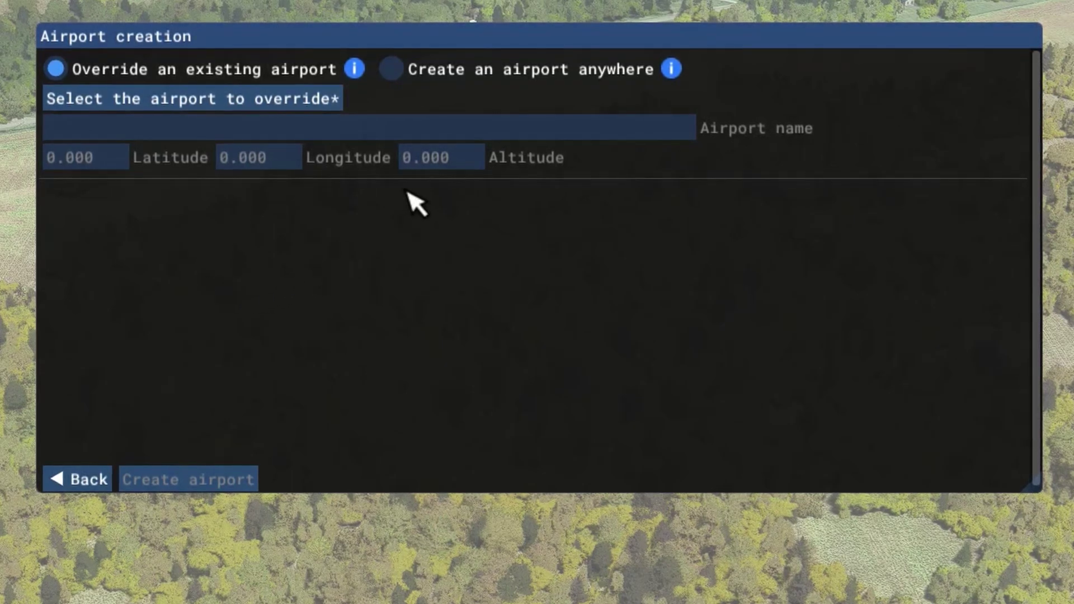
- Choose to create a new airport, enter its ICAO code, and name it WEST PADUCAH AIRFIELD
{"action": "left_click", "coordinate": [392, 68]}
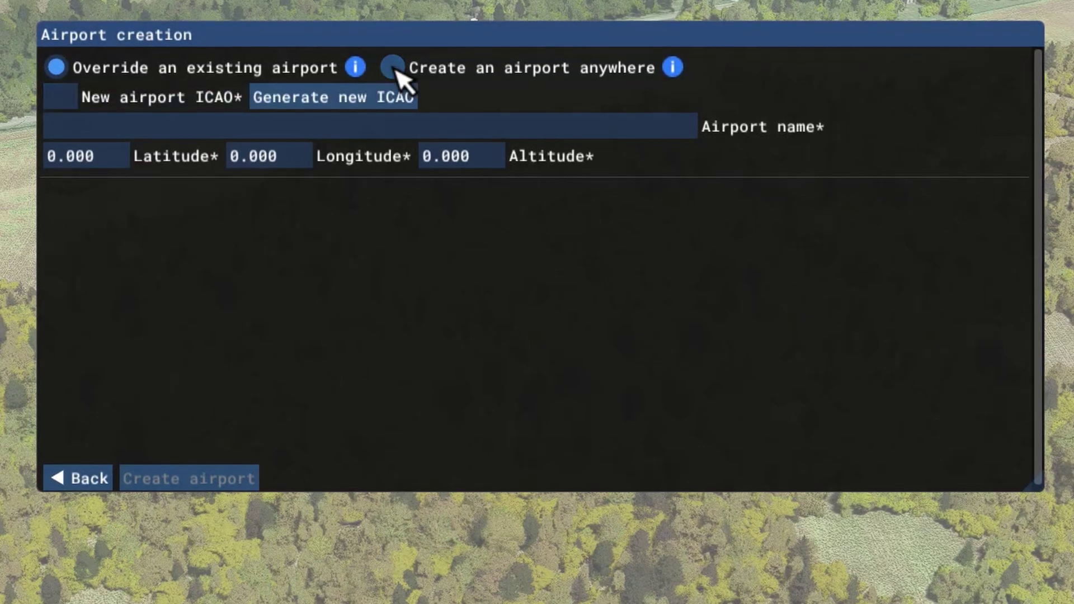
{"action": "left_click", "coordinate": [64, 100]}
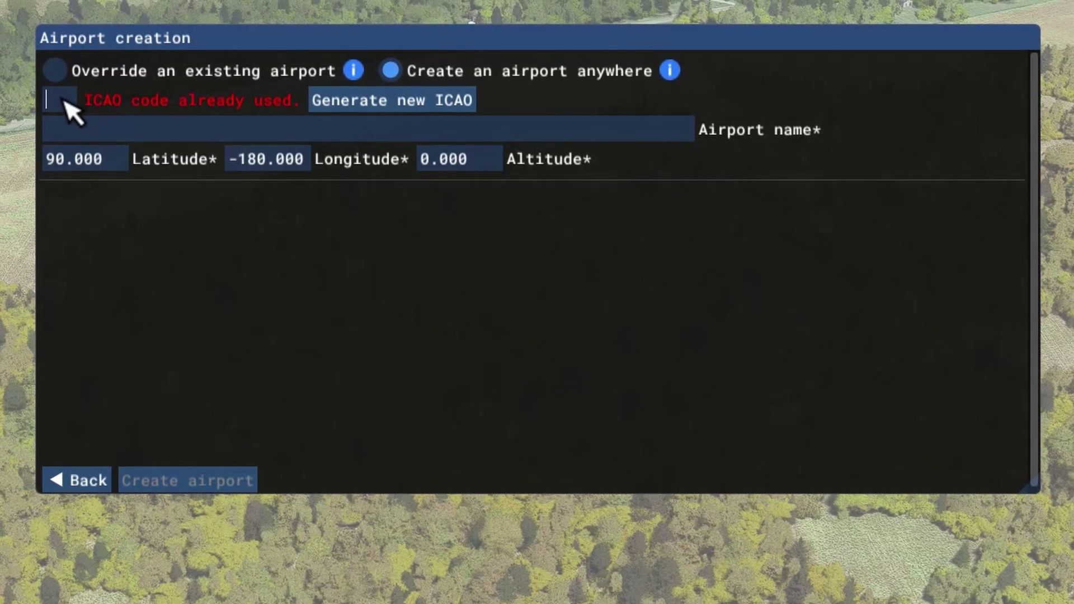
{"action": "type", "text": "PC6KY"}
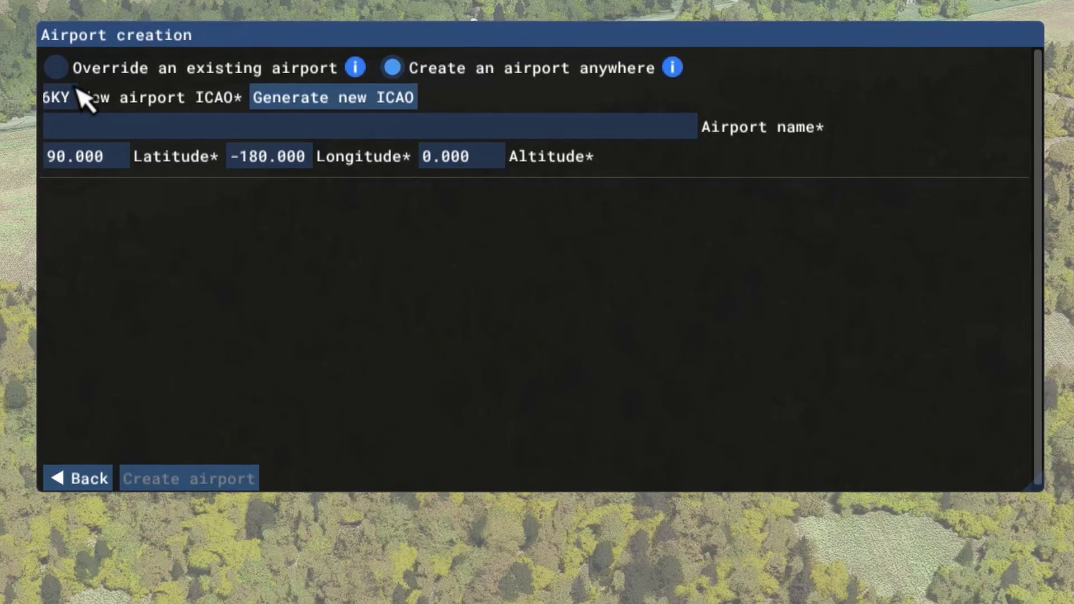
{"action": "key", "text": "Tab"}
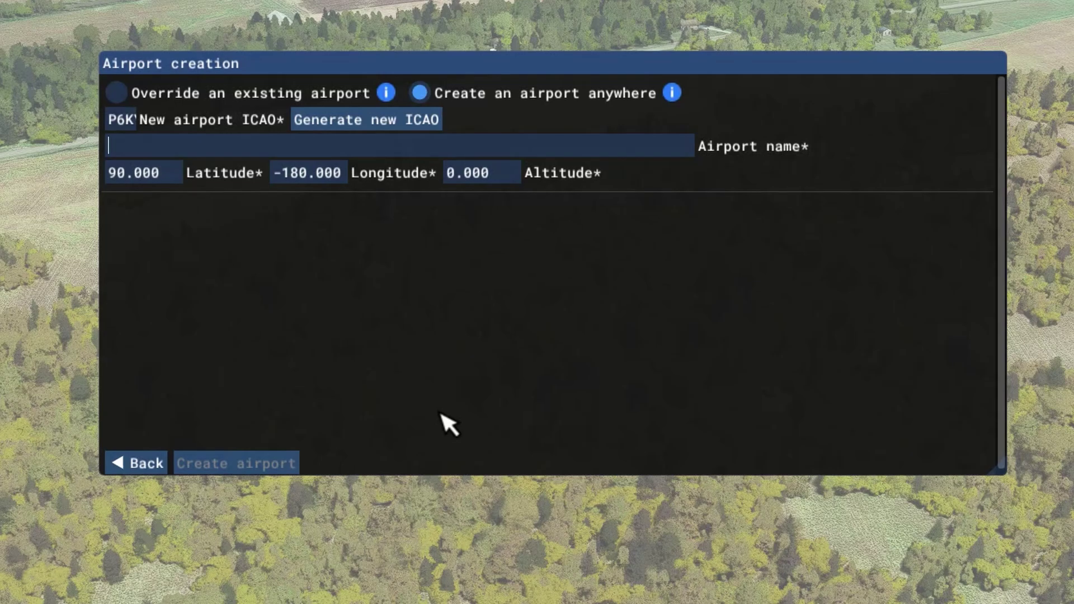
{"action": "type", "text": "WEST PADUCAH"}
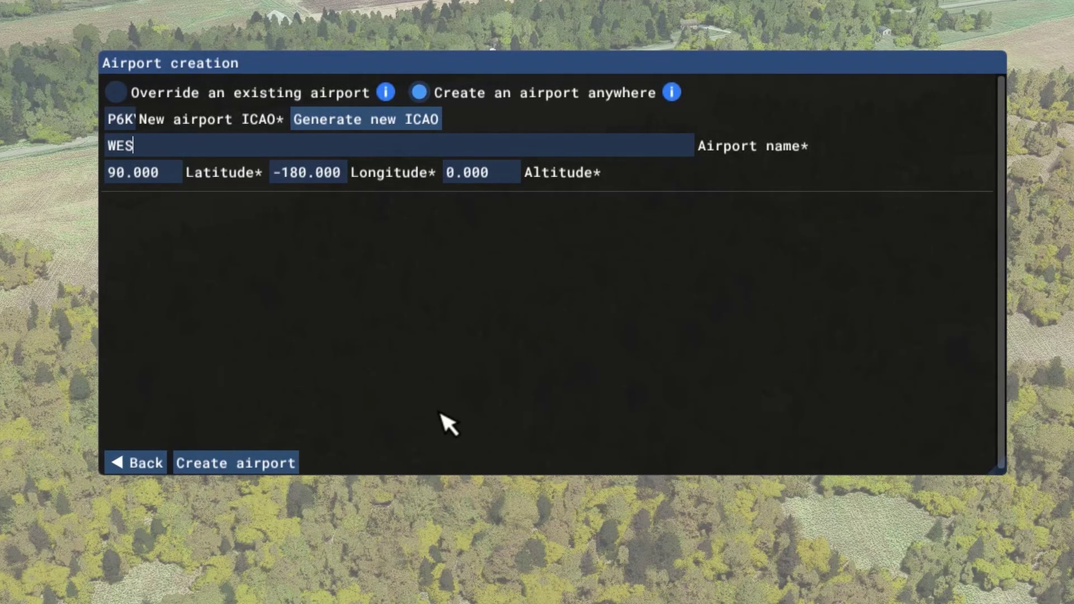
{"action": "type", "text": " AIRFIELD"}
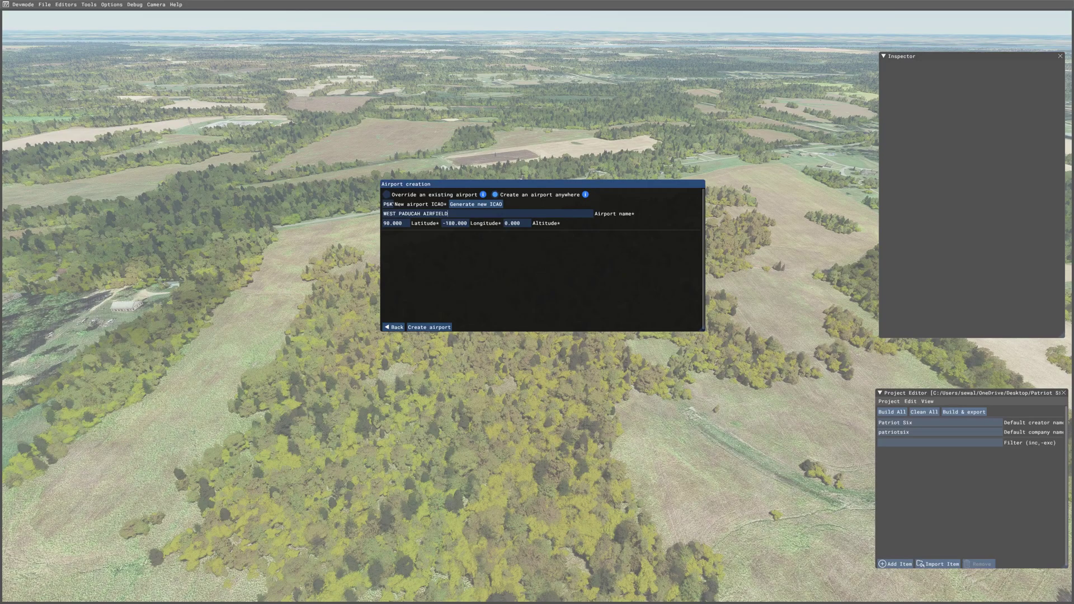
{"action": "left_click", "coordinate": [815, 594]}
- Copy latitude 37.079368 from line 54 of the notes into the airport's Latitude field
{"action": "left_click_drag", "start_coordinate": [990, 307], "coordinate": [562, 306]}
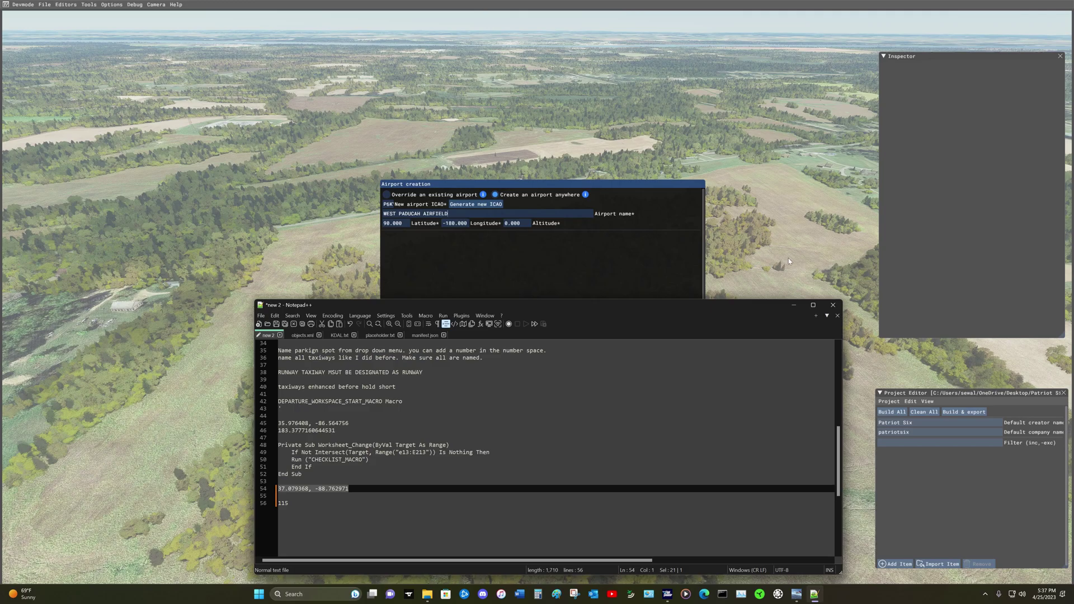
{"action": "left_click", "coordinate": [302, 506]}
{"action": "left_click_drag", "start_coordinate": [308, 488], "coordinate": [280, 489]}
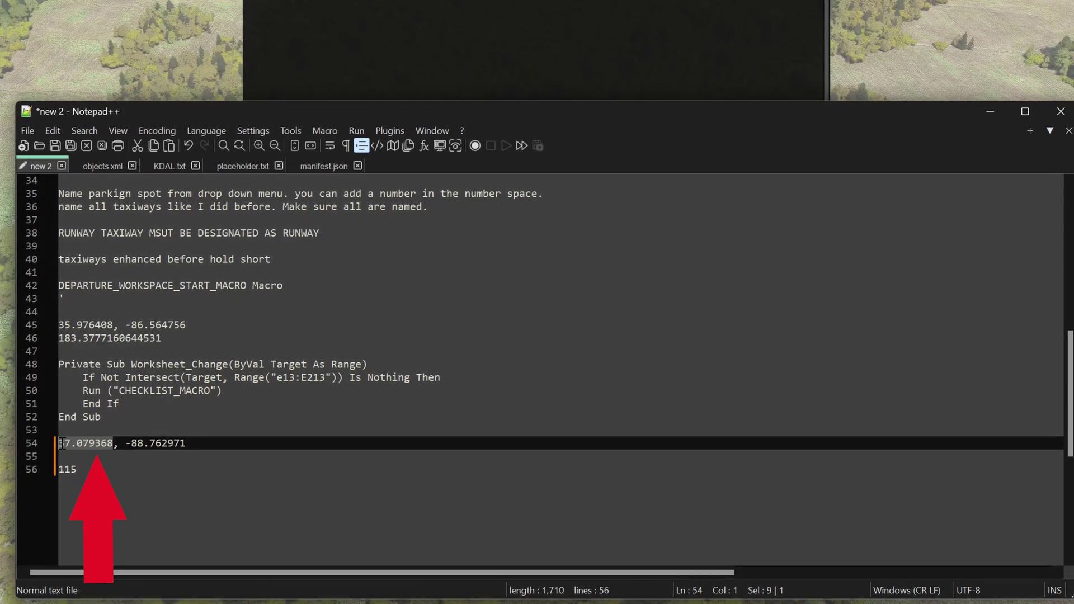
{"action": "right_click", "coordinate": [67, 446]}
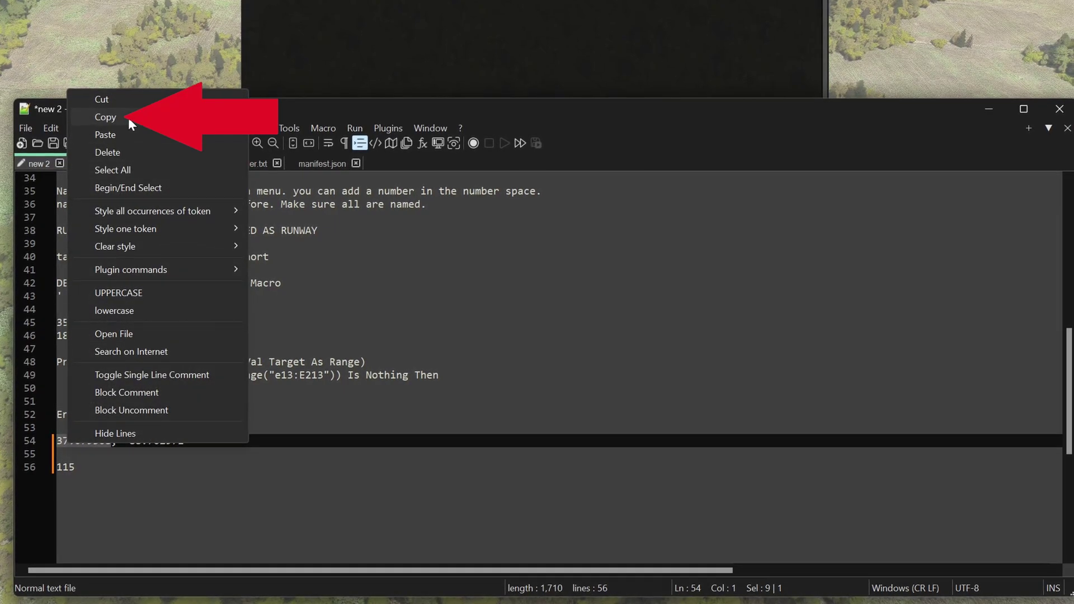
{"action": "left_click", "coordinate": [129, 117]}
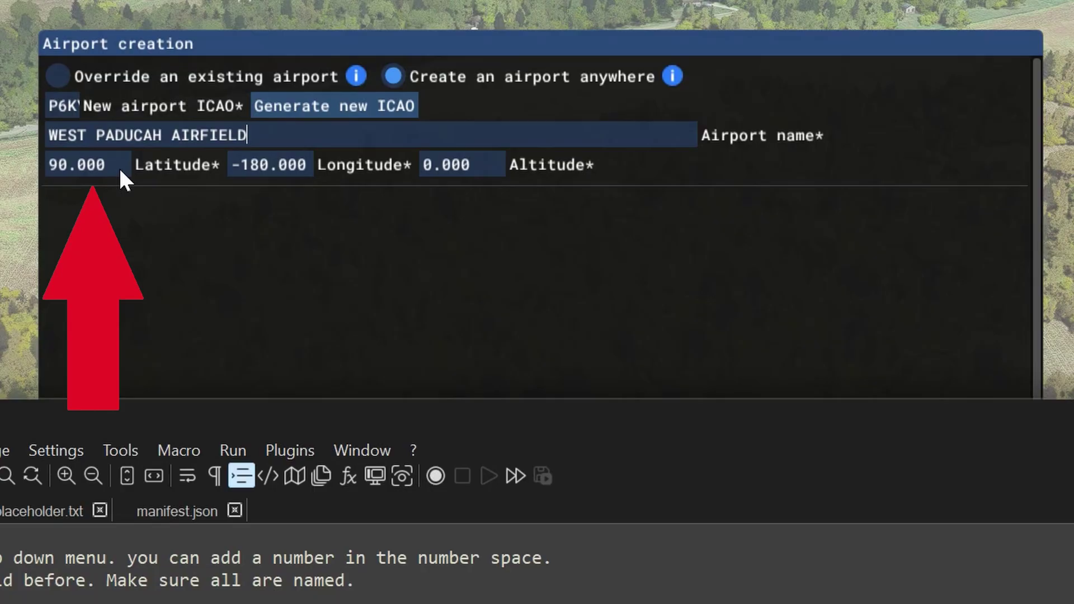
{"action": "left_click", "coordinate": [119, 166]}
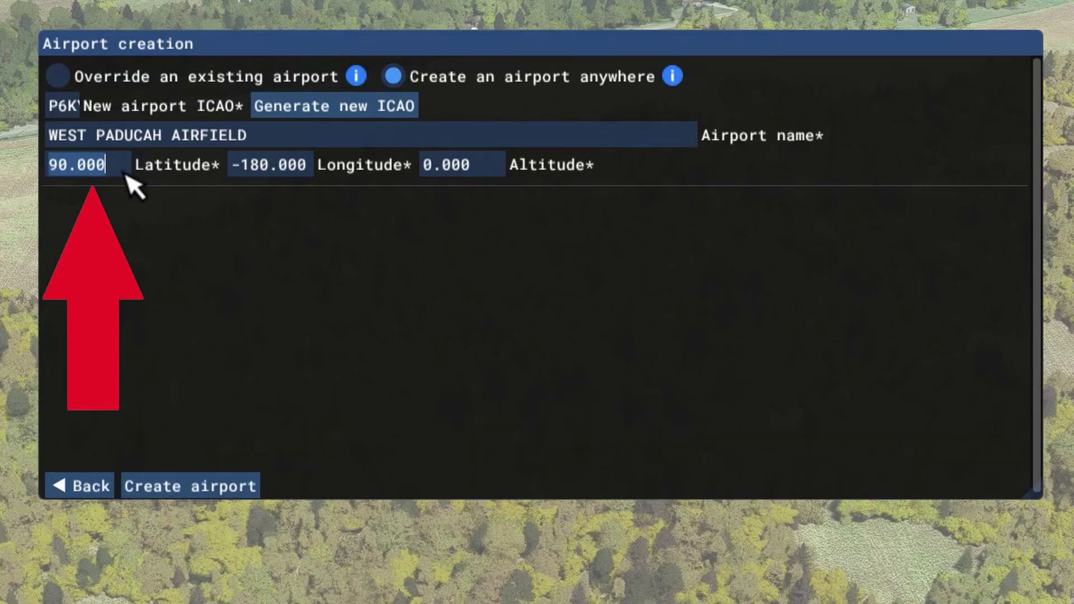
{"action": "key", "text": "BackSpace"}
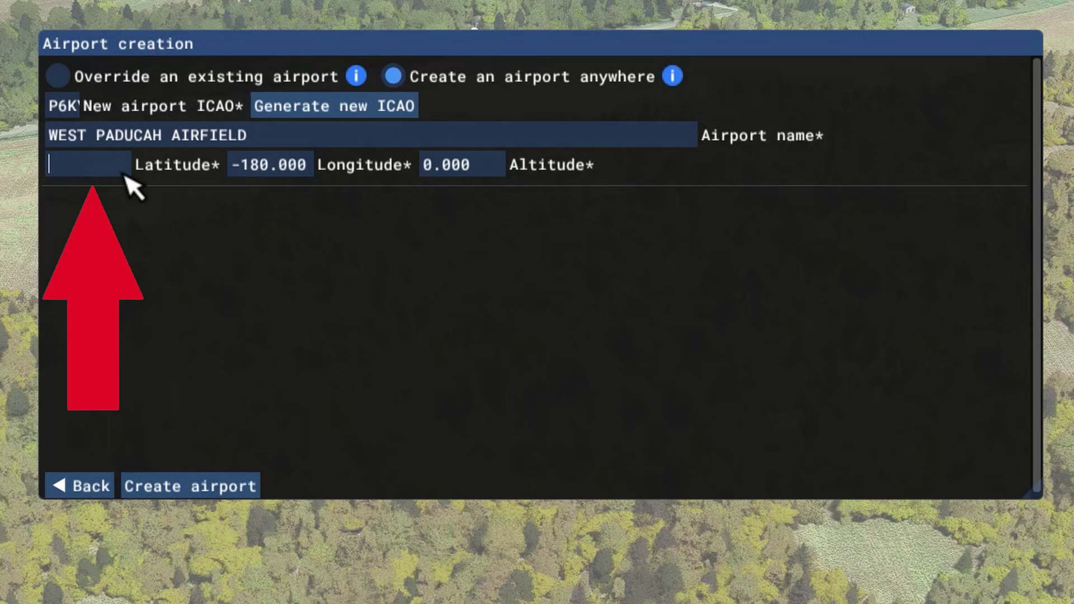
{"action": "key", "text": "ctrl+v"}
{"action": "key", "text": "Tab"}
- Copy longitude -88.762971 from the notes, replacing -180.000 in the Longitude field
{"action": "key", "text": "alt+Tab"}
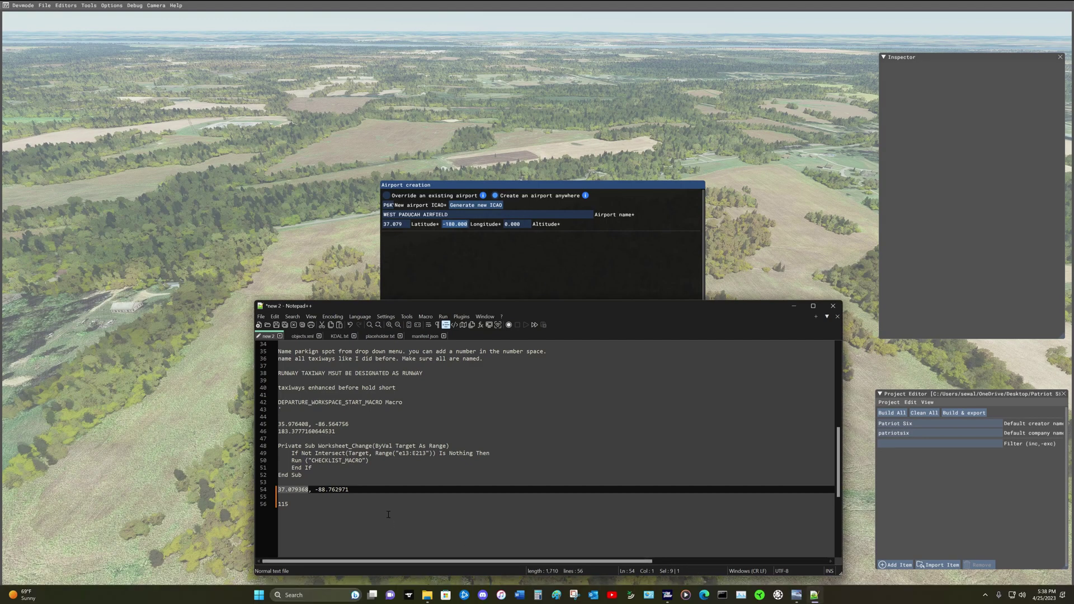
{"action": "left_click", "coordinate": [384, 510]}
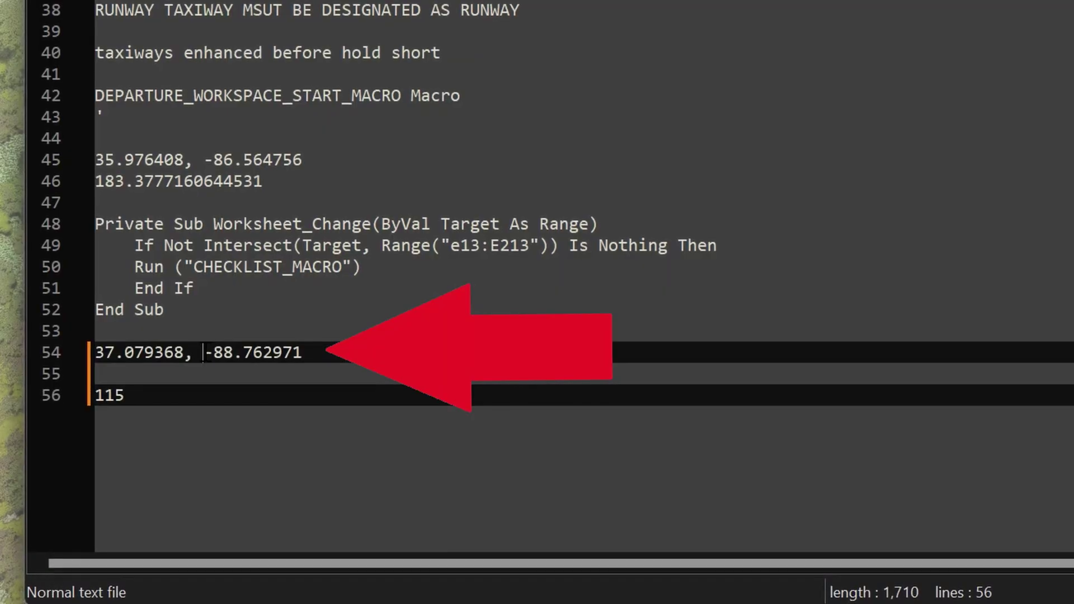
{"action": "left_click_drag", "start_coordinate": [315, 489], "coordinate": [342, 491]}
{"action": "left_click_drag", "start_coordinate": [284, 354], "coordinate": [305, 352]}
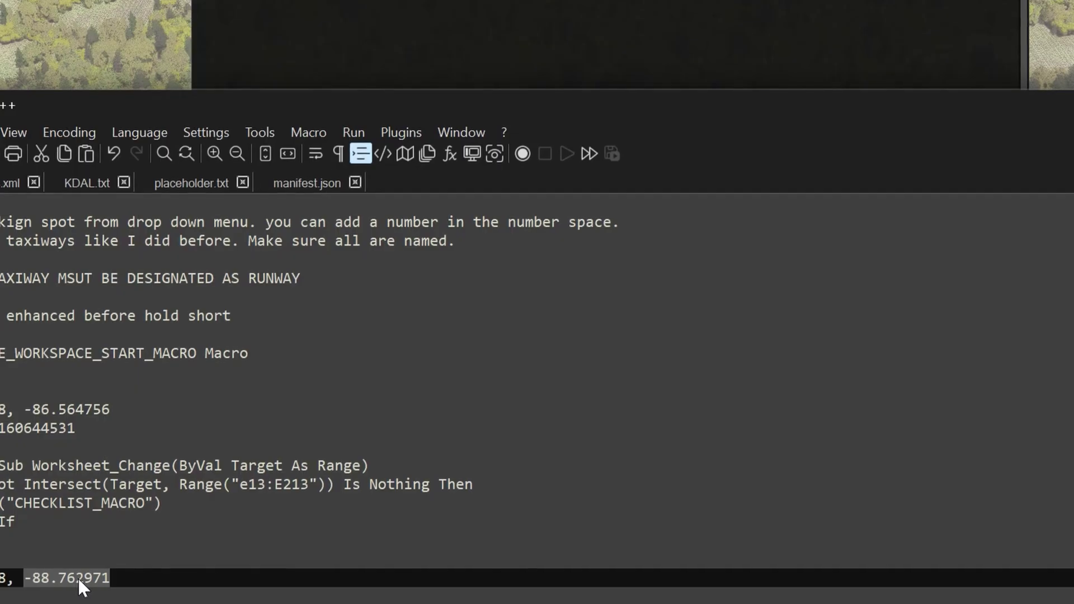
{"action": "right_click", "coordinate": [78, 578]}
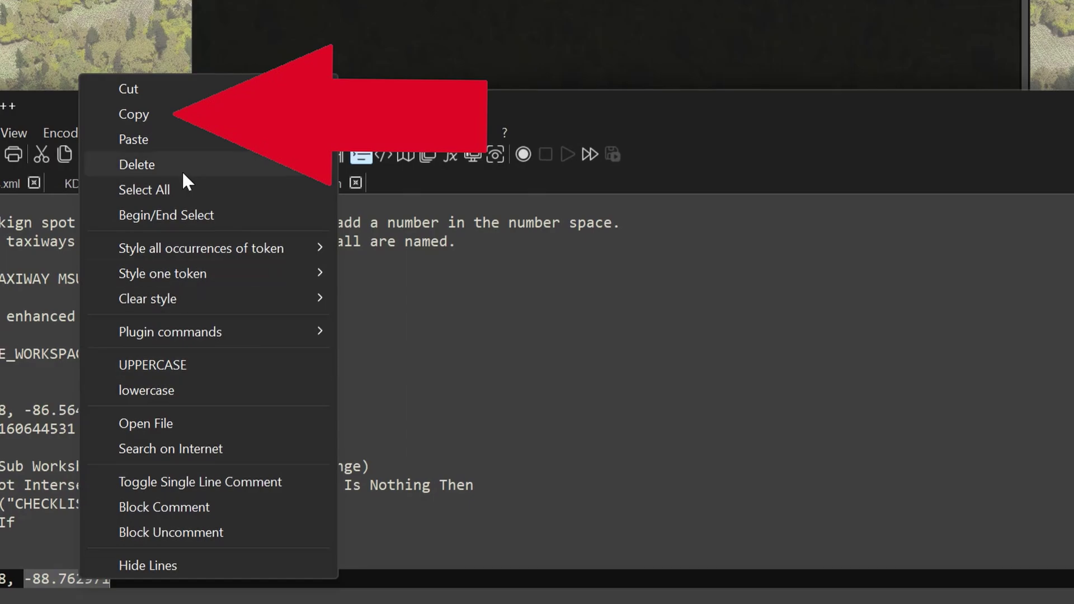
{"action": "left_click", "coordinate": [164, 114]}
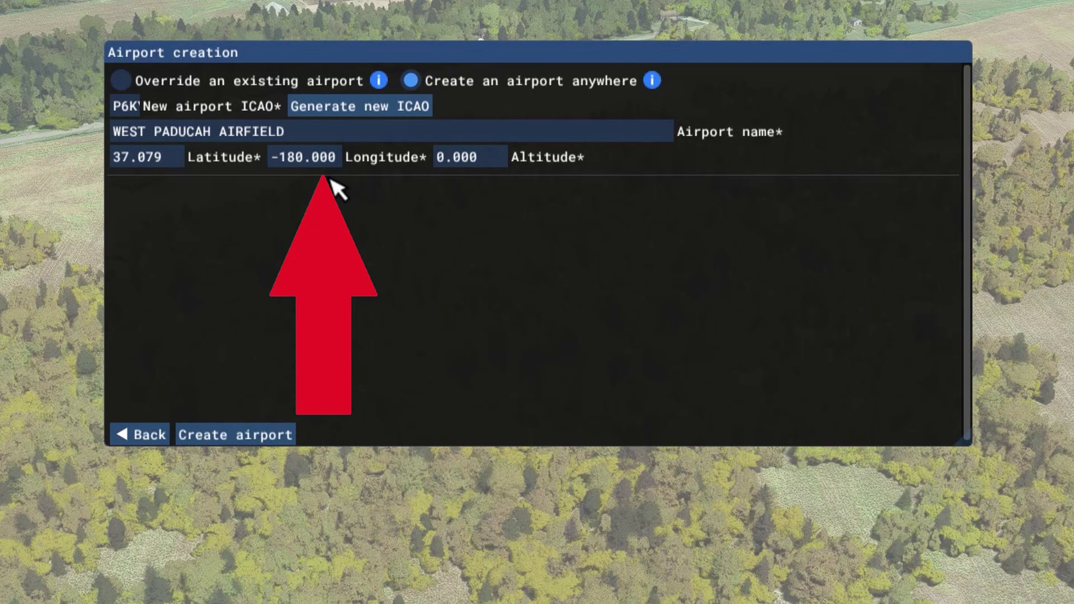
{"action": "left_click", "coordinate": [330, 159]}
{"action": "key", "text": "ctrl+a"}
{"action": "key", "text": "BackSpace"}
{"action": "key", "text": "ctrl+v"}
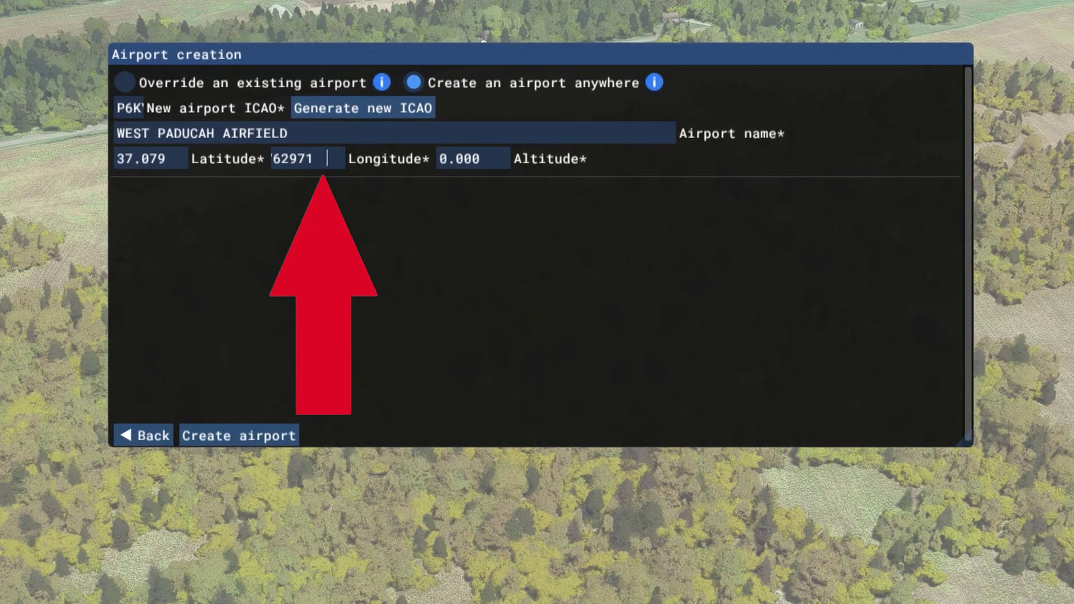
{"action": "key", "text": "BackSpace"}
{"action": "key", "text": "BackSpace"}
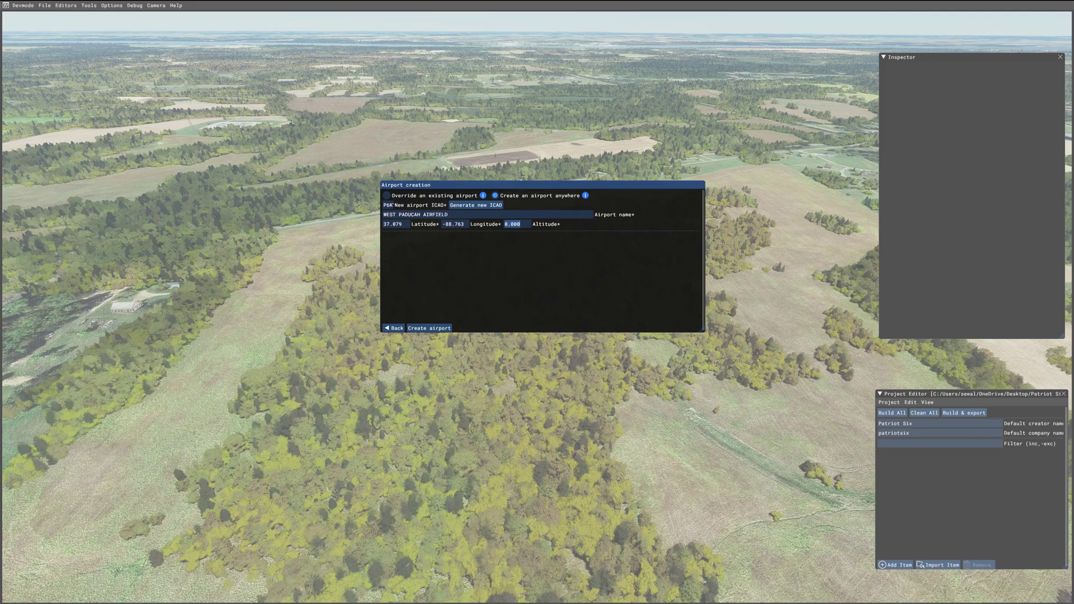
- Replace the 0.000 altitude with 115 and create the airport
{"action": "key", "text": "alt+Tab"}
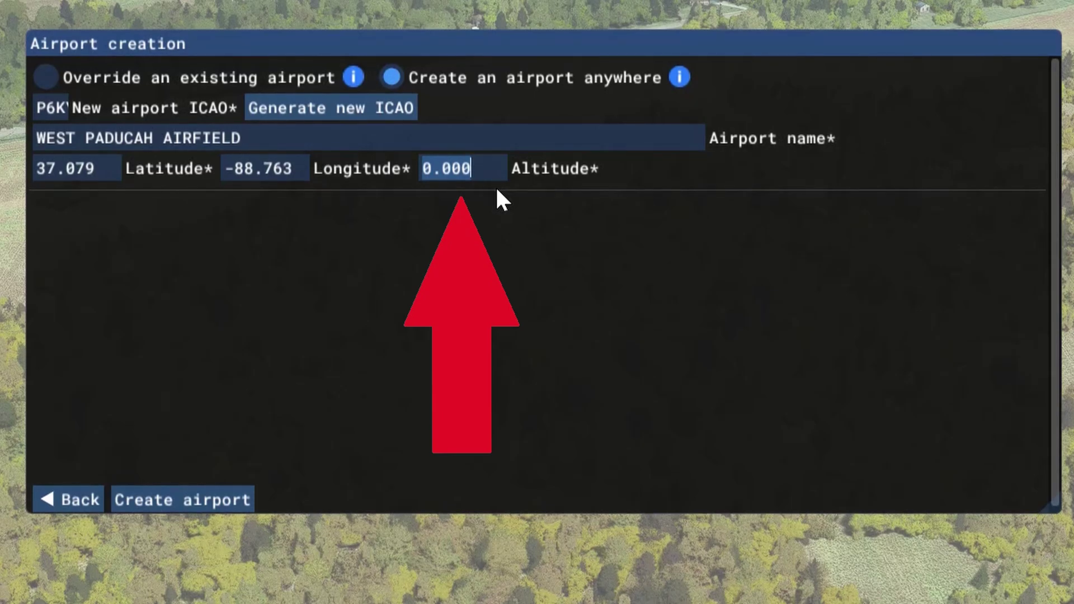
{"action": "key", "text": "BackSpace"}
{"action": "key", "text": "BackSpace"}
{"action": "key", "text": "BackSpace"}
{"action": "key", "text": "BackSpace"}
{"action": "key", "text": "BackSpace"}
{"action": "type", "text": "115"}
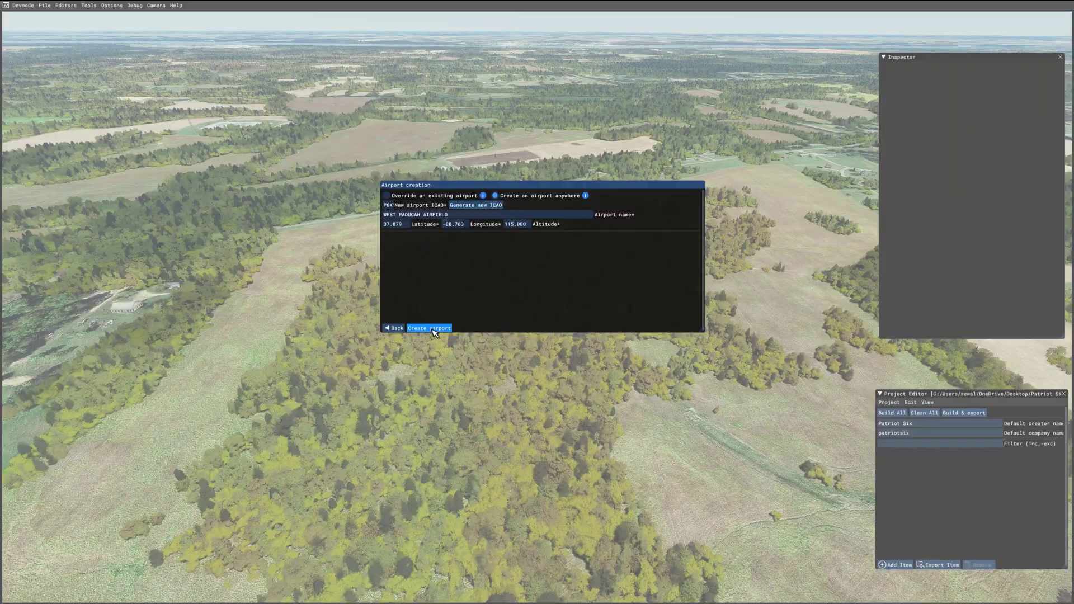
{"action": "left_click", "coordinate": [429, 328]}
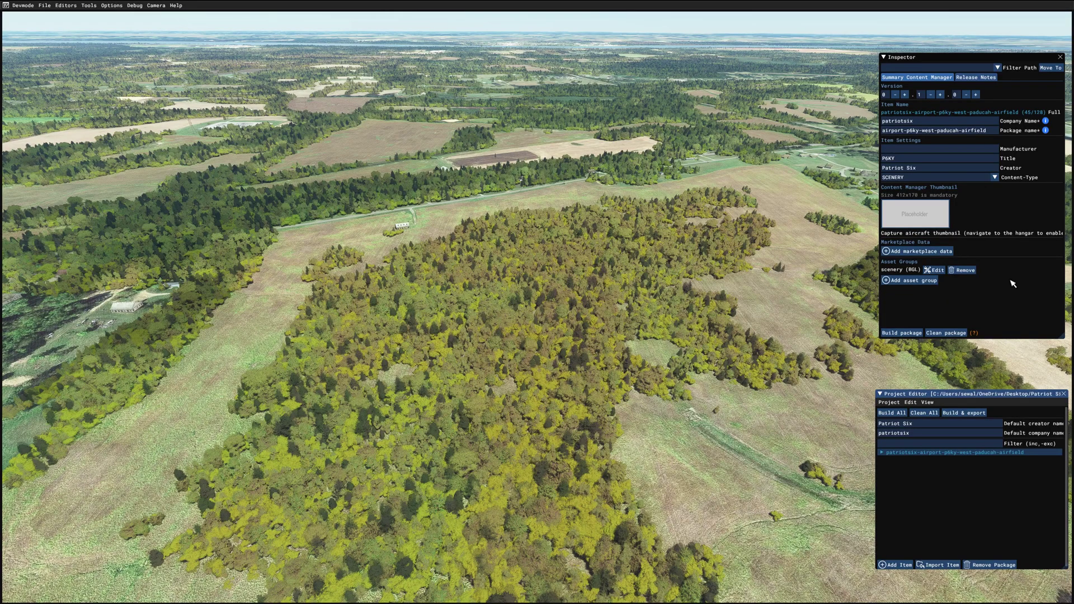
- Inspect the new patriotsix-airport-p6ky-west-paducah-airfield package details in the Inspector
{"action": "left_click_drag", "start_coordinate": [1013, 283], "coordinate": [922, 222]}
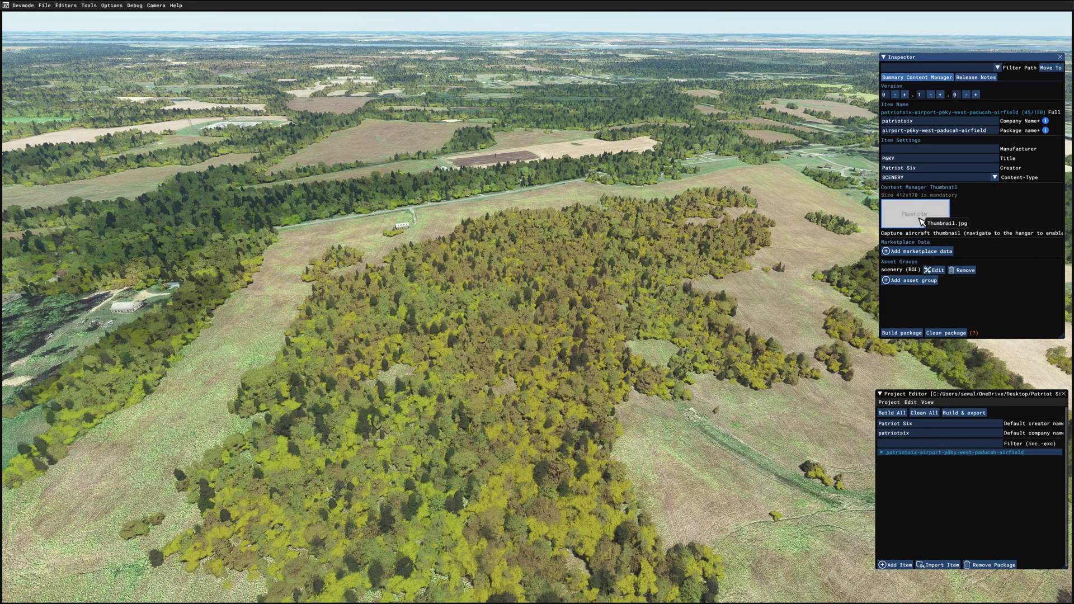
- Set the Patriot six studio Package Version image as the Content Manager thumbnail
{"action": "left_click", "coordinate": [921, 222]}
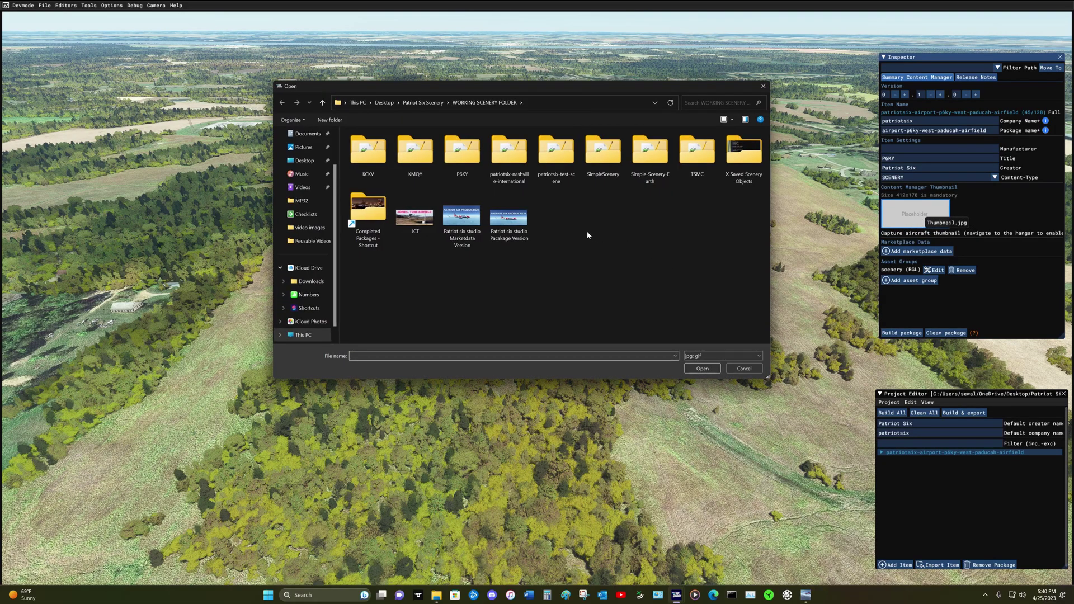
{"action": "left_click", "coordinate": [509, 219]}
{"action": "left_click", "coordinate": [694, 368]}
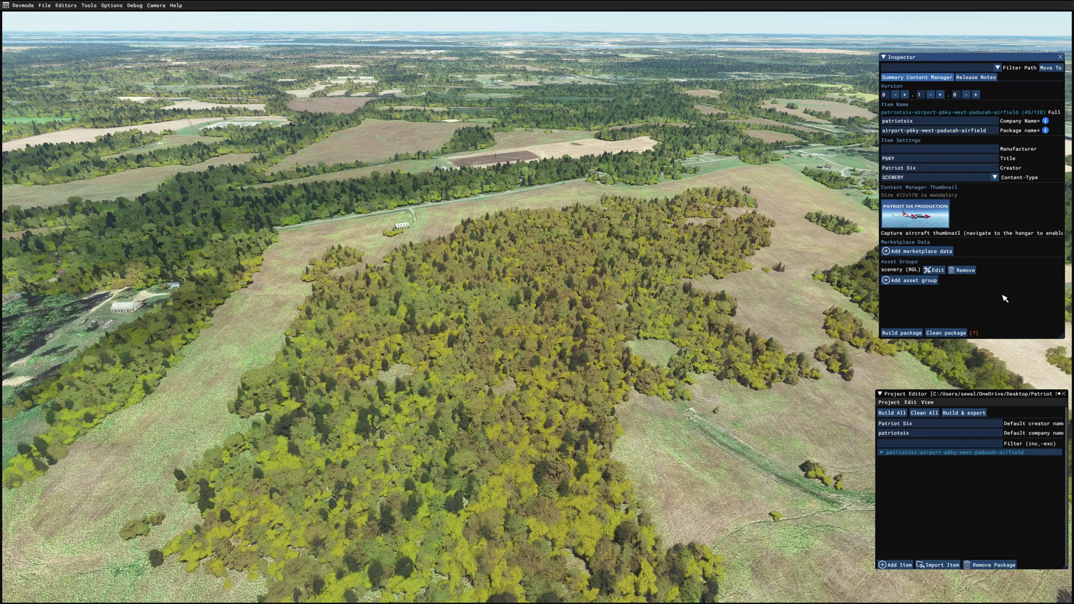